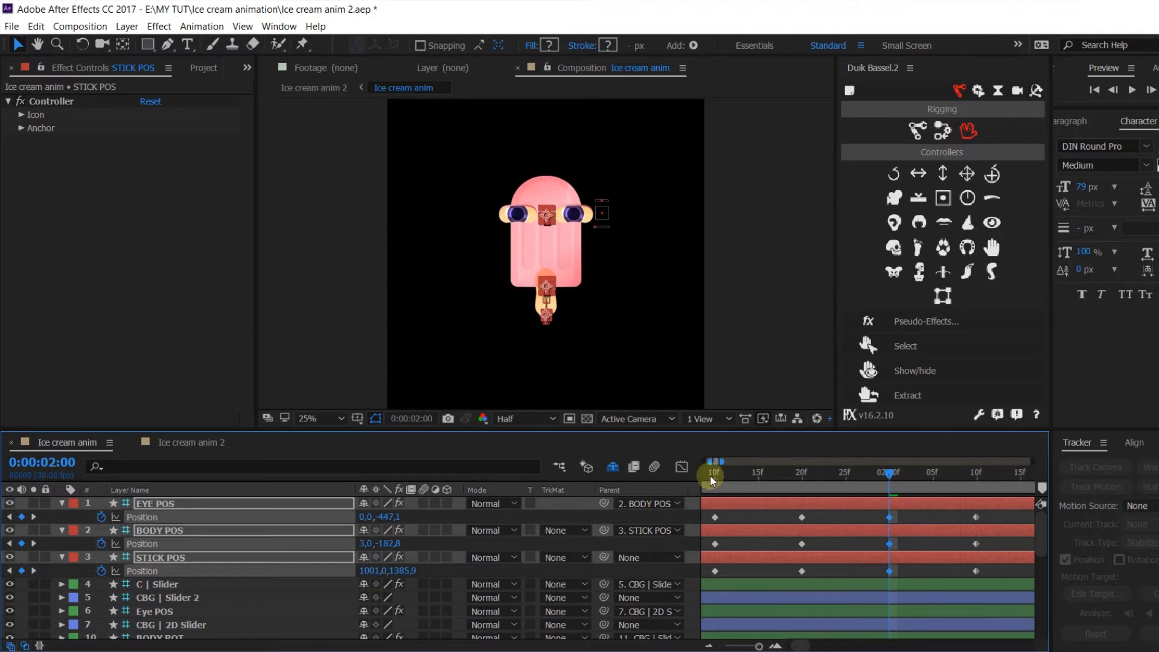
# Undo the joint position change of the three controllers and try a raised vertical position for STICK POS at 0:00:01:10
pyautogui.hotkey('ctrl', 'z')
pyautogui.click(904, 517)
pyautogui.moveTo(408, 571); pyautogui.dragTo(389, 572)
pyautogui.click(717, 473)
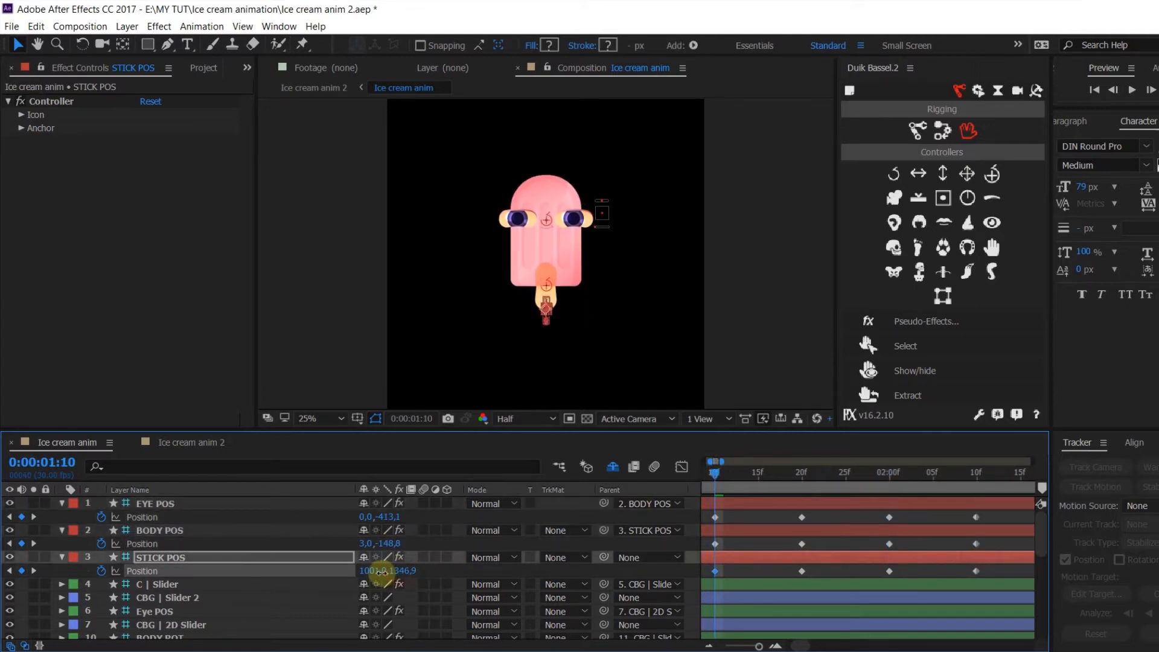
# Preview the ice cream animation from the first frame
pyautogui.press('-')
pyautogui.press('-')
pyautogui.press('-')
pyautogui.press('-')
pyautogui.press('Home')
pyautogui.press('space')
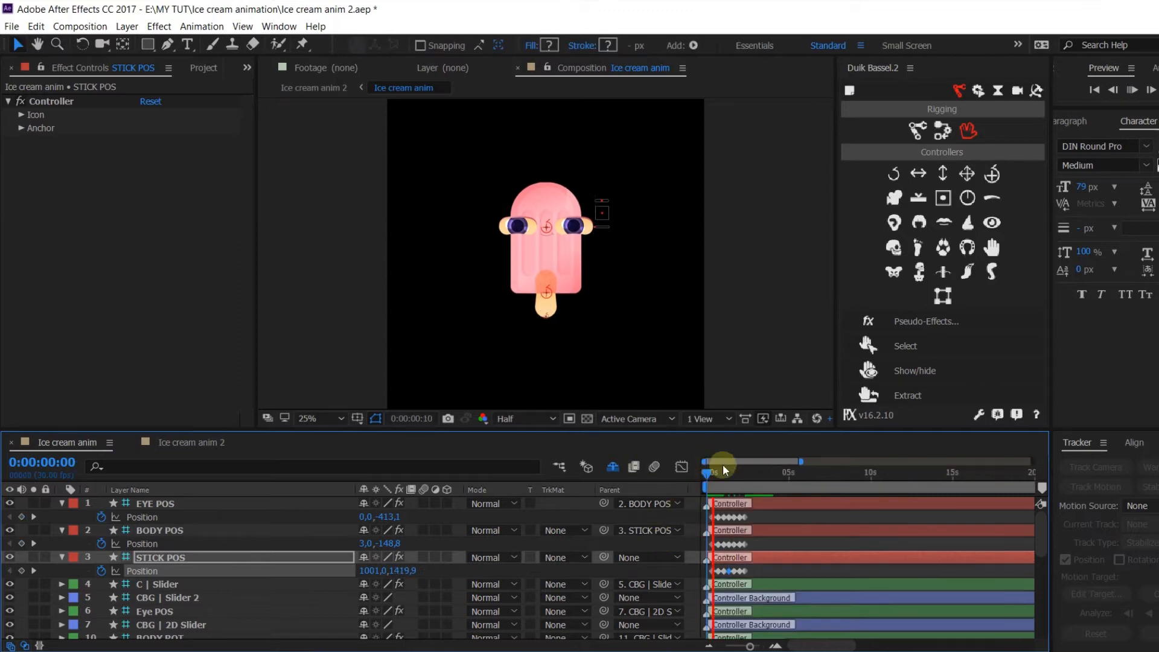
pyautogui.press('space')
# Set the STICK POS vertical position to 1141.9 at the 0:00:00:20 keyframe
pyautogui.press('=')
pyautogui.press('=')
pyautogui.press('=')
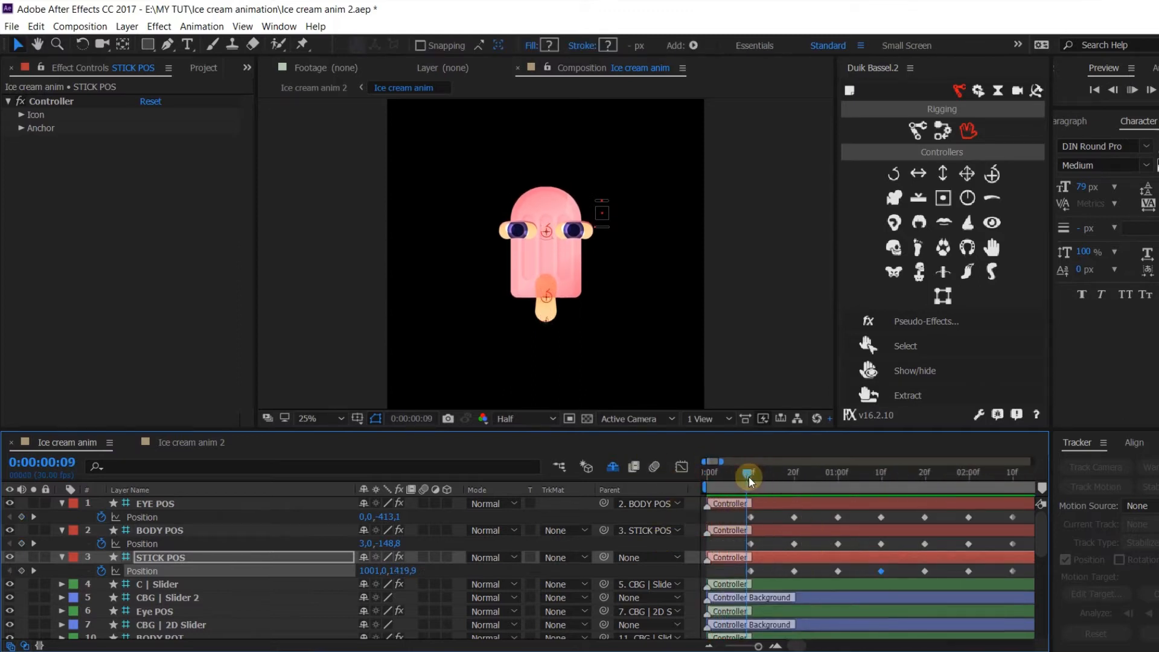
pyautogui.moveTo(407, 571); pyautogui.dragTo(278, 577)
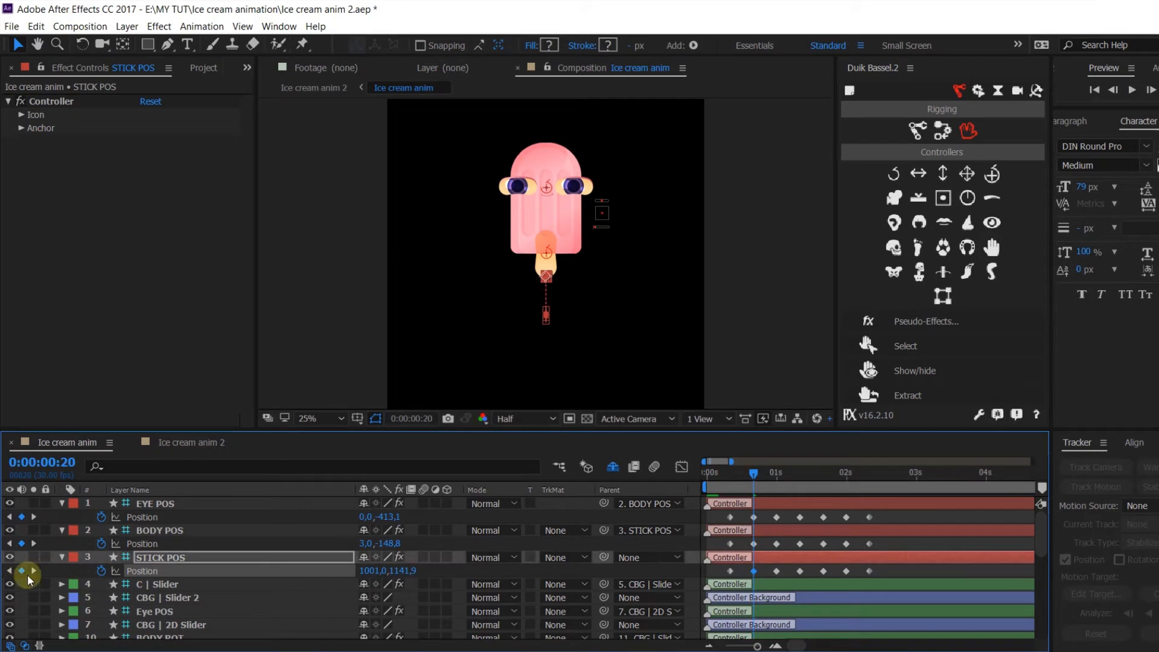
# Set the STICK POS vertical position to 1289.9 at 0:00:01:10 and to 1372.9 at 0:00:02:00
pyautogui.click(34, 571)
pyautogui.click(34, 571)
pyautogui.moveTo(399, 571); pyautogui.dragTo(325, 580)
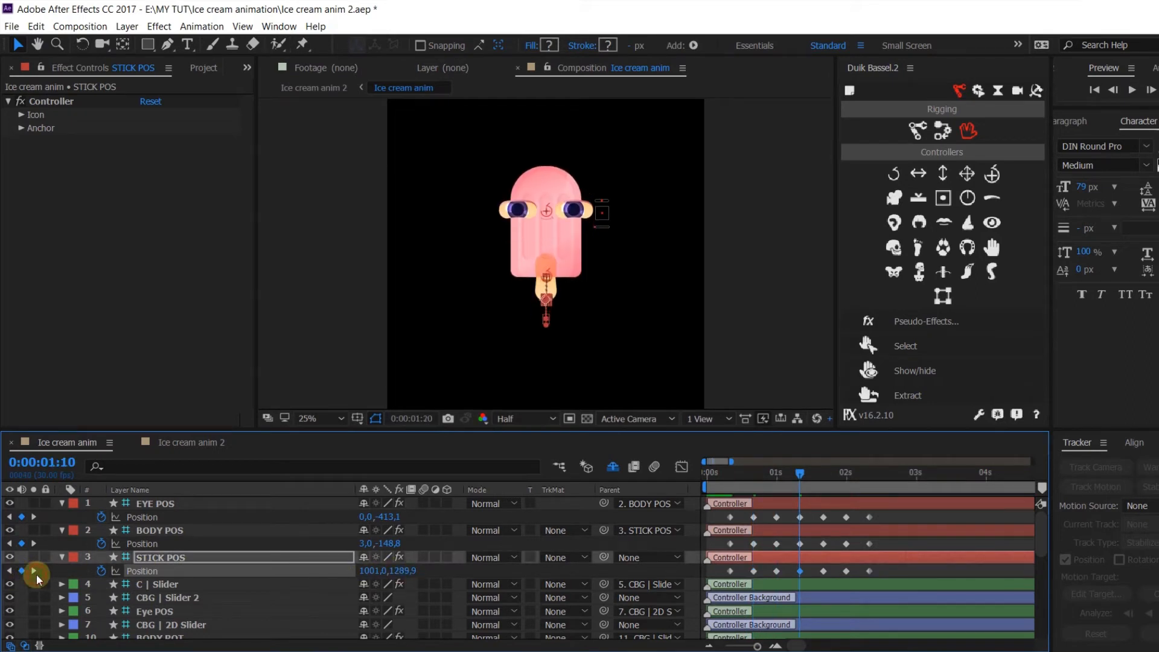
pyautogui.click(34, 571)
pyautogui.click(34, 571)
pyautogui.moveTo(405, 571); pyautogui.dragTo(375, 577)
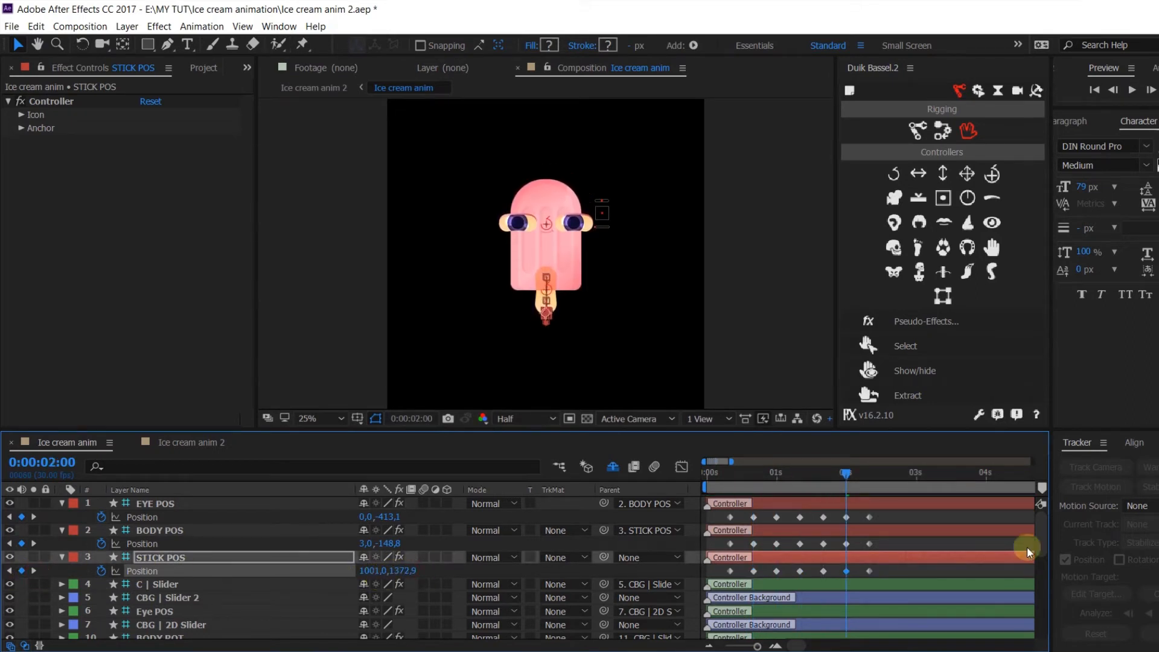
# Apply easing to all Position keyframes of EYE POS, BODY POS and STICK POS
pyautogui.moveTo(896, 512); pyautogui.dragTo(725, 578)
pyautogui.rightClick(726, 577)
pyautogui.click(748, 458)
pyautogui.click(764, 294)
pyautogui.click(728, 333)
pyautogui.click(721, 399)
pyautogui.click(734, 486)
# Convert the three controllers' Position keyframes at 0:00:01:00, 0:00:01:20 and 0:00:02:10 to linear and preview the motion
pyautogui.moveTo(734, 486); pyautogui.dragTo(773, 503)
pyautogui.moveTo(765, 512); pyautogui.dragTo(792, 574)
pyautogui.moveTo(813, 515); pyautogui.dragTo(828, 547)
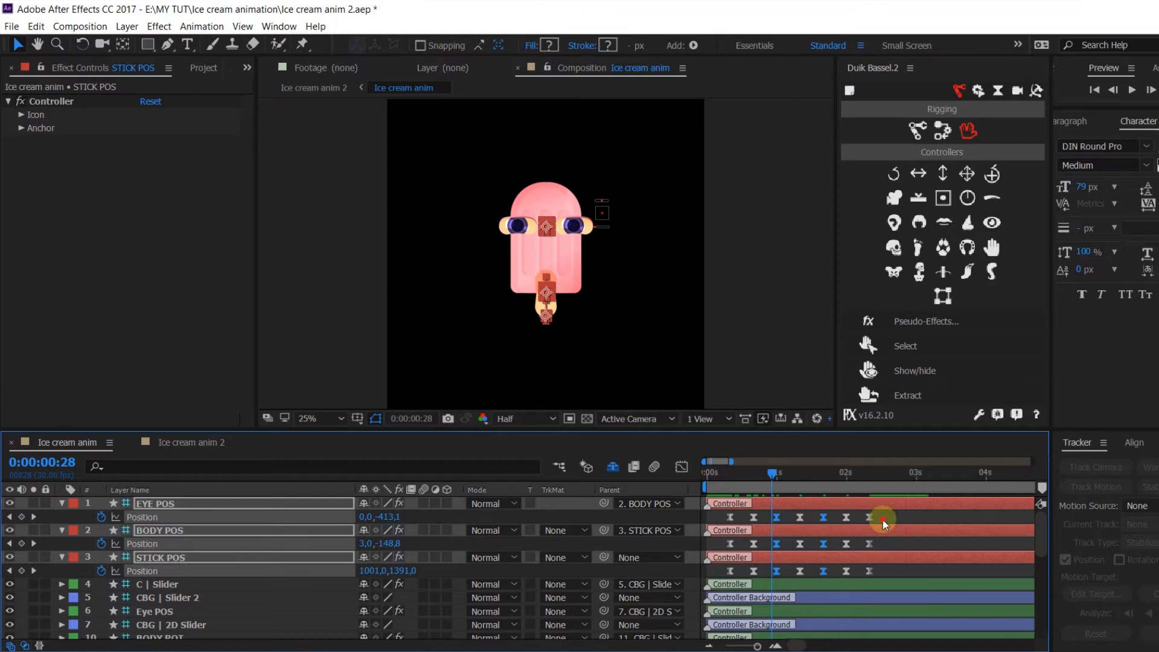
pyautogui.keyDown('ctrl'); pyautogui.click(870, 571); pyautogui.keyUp('ctrl')
pyautogui.click(729, 471)
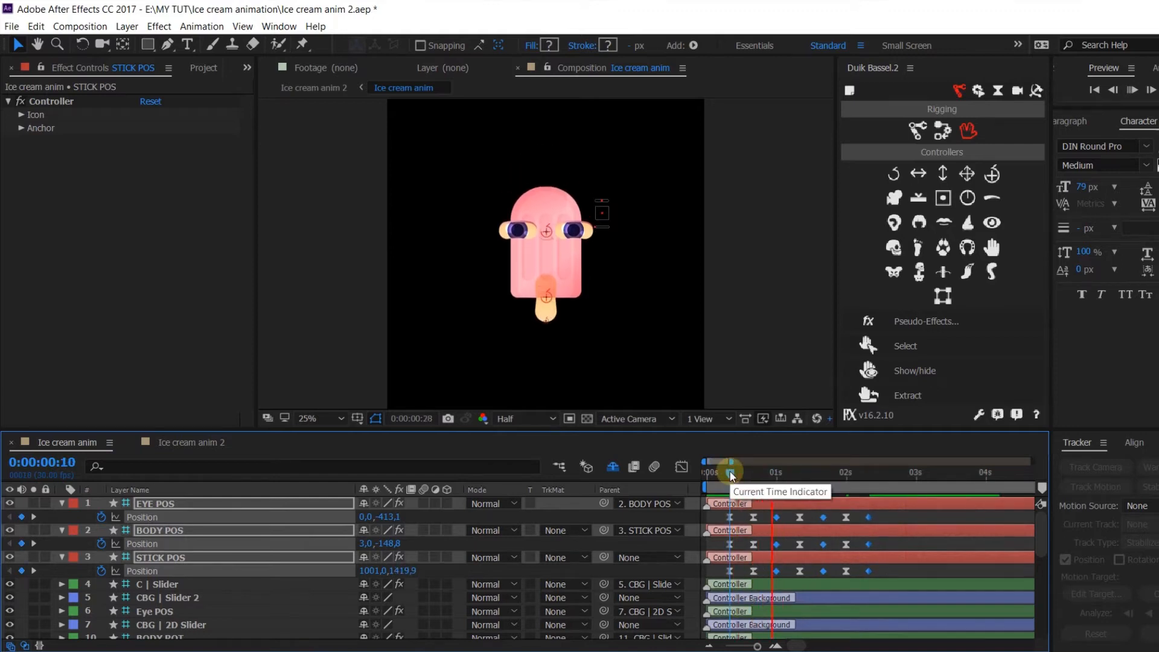
pyautogui.press('space')
# Shift the Position keyframes after the first one earlier, placing the second at 0:00:00:18 and the third at 0:00:00:26
pyautogui.moveTo(885, 515); pyautogui.dragTo(754, 583)
pyautogui.hotkey('alt', 'Left')
pyautogui.hotkey('alt', 'Left')
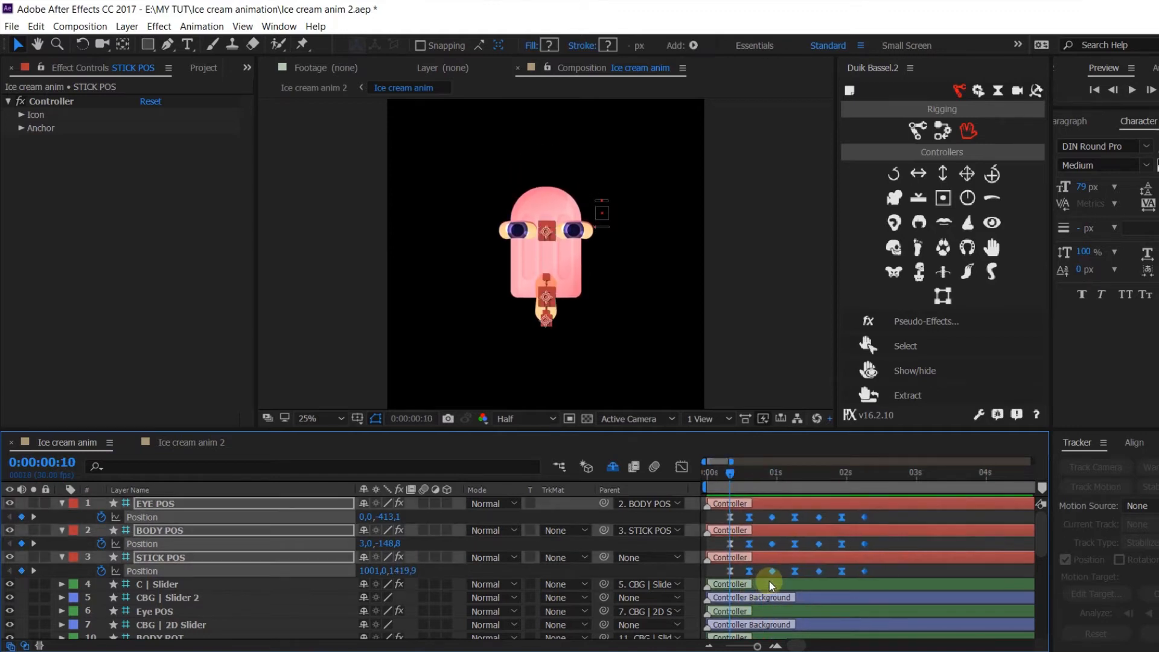
pyautogui.moveTo(898, 513); pyautogui.dragTo(768, 595)
pyautogui.hotkey('alt', 'Left')
pyautogui.hotkey('alt', 'Left')
# Shift the remaining Position keyframes earlier, placing the fourth at 0:00:01:02 and the fifth at 0:00:01:08
pyautogui.moveTo(905, 513); pyautogui.dragTo(789, 581)
pyautogui.hotkey('alt', 'Left')
pyautogui.hotkey('alt', 'Left')
pyautogui.hotkey('alt', 'Left')
pyautogui.hotkey('alt', 'Left')
pyautogui.moveTo(868, 513); pyautogui.dragTo(798, 584)
pyautogui.hotkey('alt', 'Left')
pyautogui.hotkey('alt', 'Left')
pyautogui.hotkey('alt', 'Left')
pyautogui.hotkey('alt', 'Left')
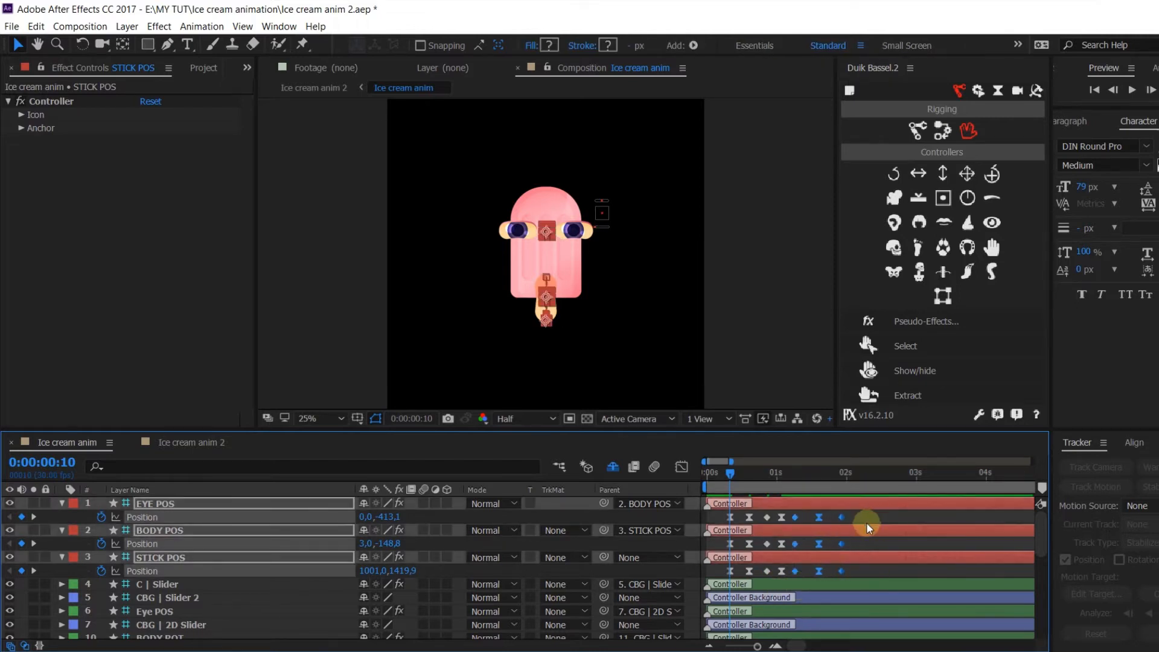
# Move the sixth set of Position keyframes to 0:00:01:13 and the last to 0:00:01:18, and preview the timing
pyautogui.moveTo(867, 519); pyautogui.dragTo(814, 582)
pyautogui.hotkey('alt', 'Left')
pyautogui.hotkey('alt', 'Left')
pyautogui.hotkey('alt', 'Left')
pyautogui.hotkey('alt', 'Left')
pyautogui.hotkey('alt', 'Left')
pyautogui.moveTo(852, 517); pyautogui.dragTo(820, 582)
pyautogui.hotkey('alt', 'Left')
pyautogui.hotkey('alt', 'Left')
pyautogui.hotkey('alt', 'Left')
pyautogui.hotkey('alt', 'Left')
pyautogui.hotkey('alt', 'Left')
pyautogui.press('space')
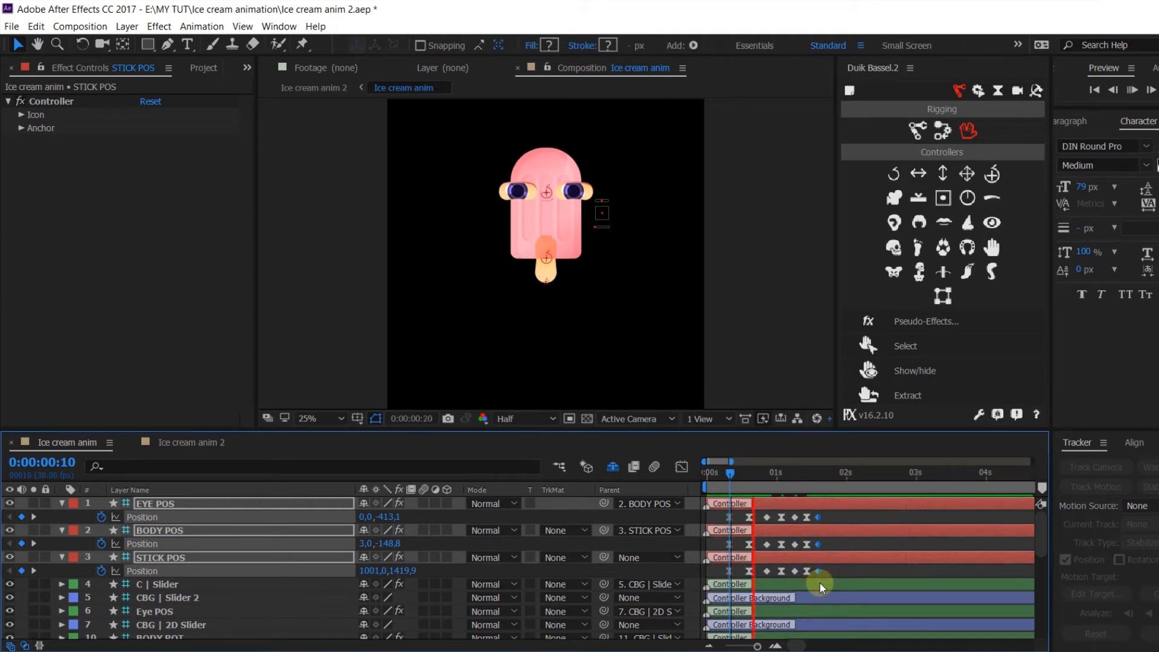
pyautogui.press('space')
# Raise EYE POS and BODY POS together at 0:00:00:18 and set their vertical positions to -383.1 and -118.8 at 0:00:00:26
pyautogui.click(58, 516)
pyautogui.click(159, 504)
pyautogui.keyDown('shift'); pyautogui.click(160, 531); pyautogui.keyUp('shift')
pyautogui.click(34, 518)
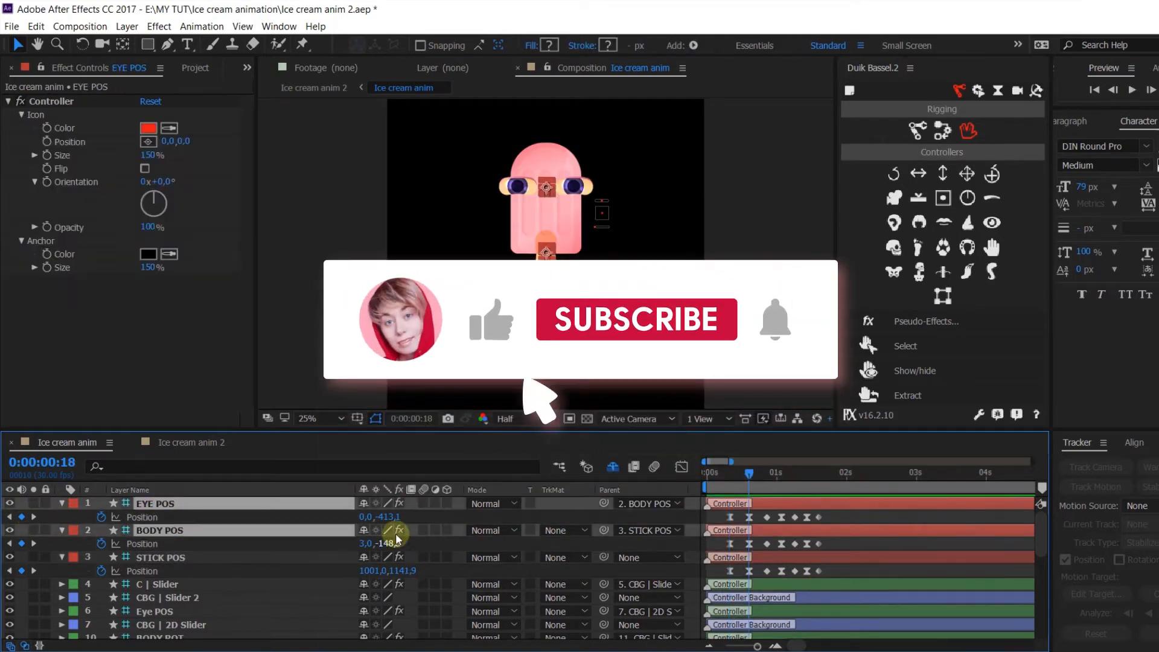
pyautogui.moveTo(388, 518); pyautogui.dragTo(376, 518)
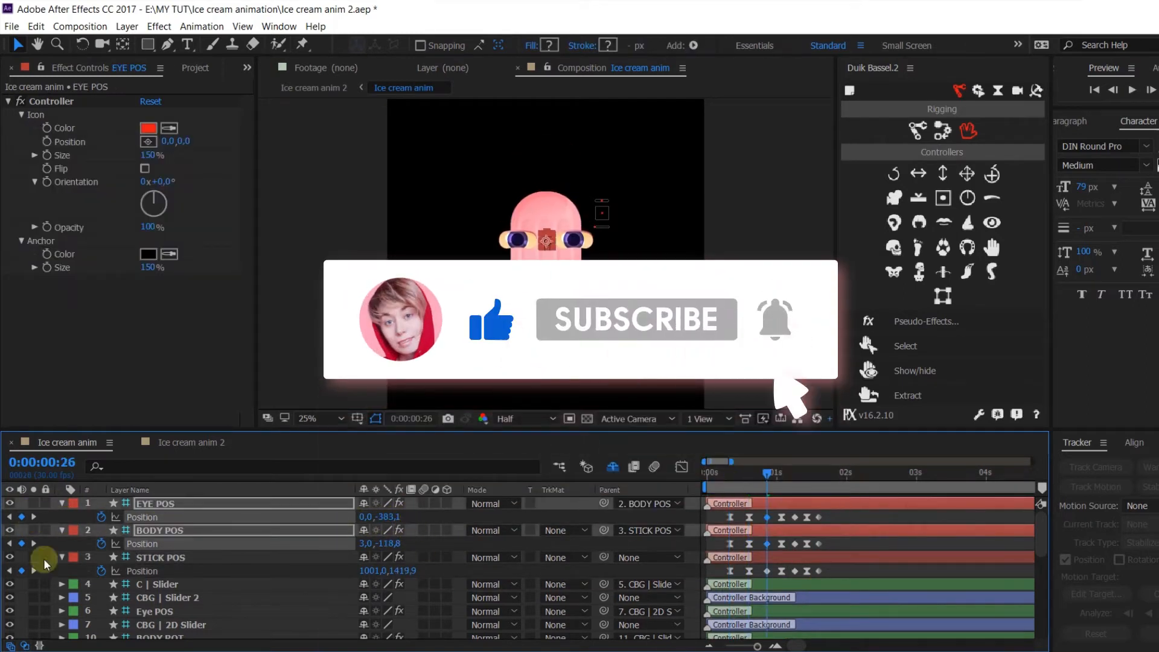
# Offset EYE POS and BODY POS vertically at the following bounce keyframes and preview the animation
pyautogui.click(34, 516)
pyautogui.click(34, 517)
pyautogui.moveTo(393, 519); pyautogui.dragTo(380, 518)
pyautogui.click(34, 517)
pyautogui.click(34, 517)
pyautogui.click(722, 473)
pyautogui.press('space')
# Set the EYE POS and BODY POS vertical positions to -457.1 and -192.8 at 0:00:00:18, and -366.1 and -101.8 at 0:00:00:26
pyautogui.moveTo(723, 475); pyautogui.dragTo(749, 475)
pyautogui.moveTo(391, 518); pyautogui.dragTo(382, 519)
pyautogui.click(34, 516)
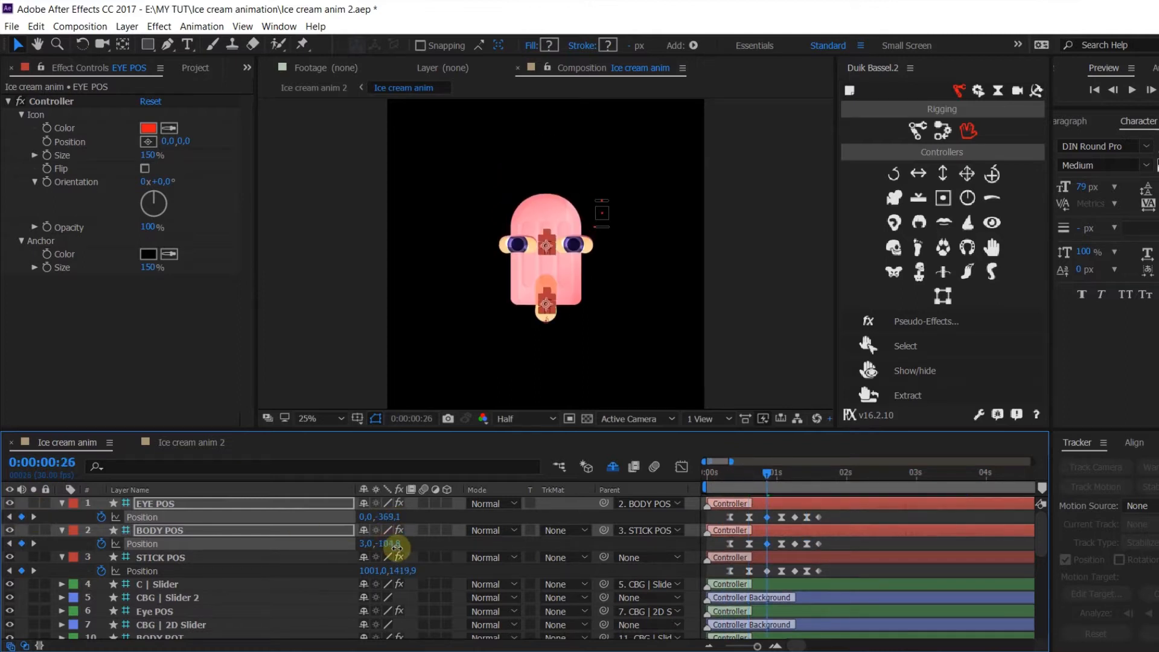
# Set the EYE POS and BODY POS vertical positions to -431.1 and -166.8 at 0:00:01:02, and -398.1 and -133.8 at 0:00:01:08
pyautogui.click(34, 517)
pyautogui.moveTo(388, 516); pyautogui.dragTo(385, 517)
pyautogui.click(34, 517)
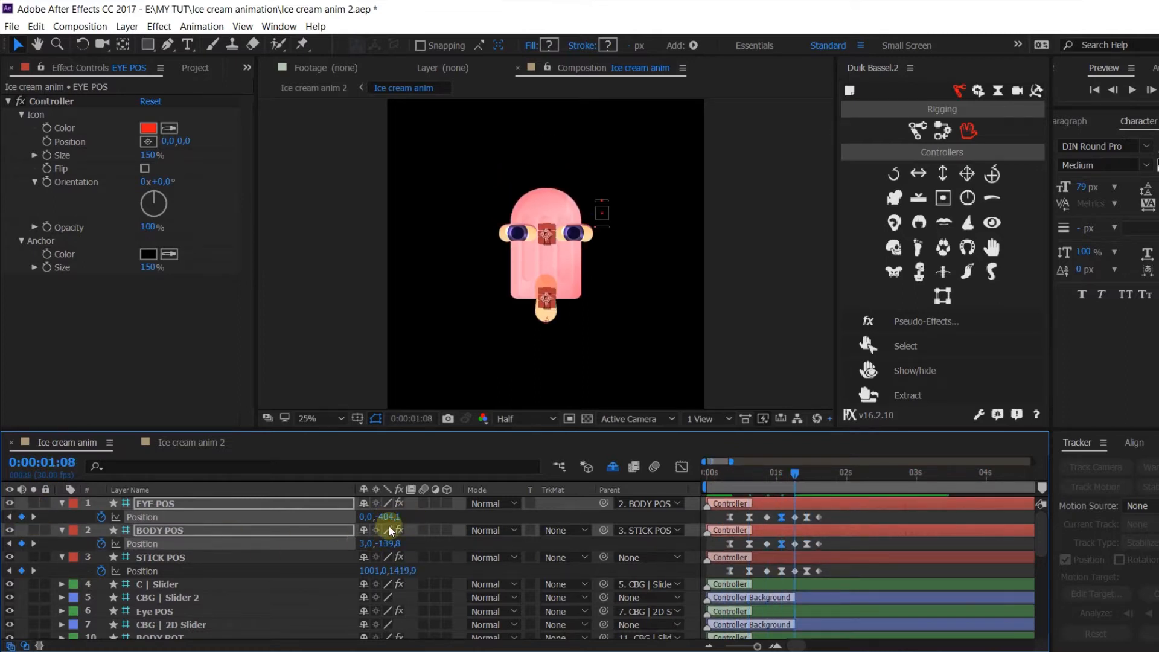
pyautogui.click(34, 518)
# Preview the motion from the start and end the work area shortly after 0:00:02:00
pyautogui.moveTo(819, 474); pyautogui.dragTo(673, 487)
pyautogui.press('space')
pyautogui.click(848, 474)
pyautogui.press('n')
# Reveal Scale on the three controllers and start Scale keyframing for BODY POS and STICK POS at 0:00:00:10
pyautogui.moveTo(825, 477); pyautogui.dragTo(763, 572)
pyautogui.press('j')
pyautogui.press('=')
pyautogui.hotkey('shift', 's')
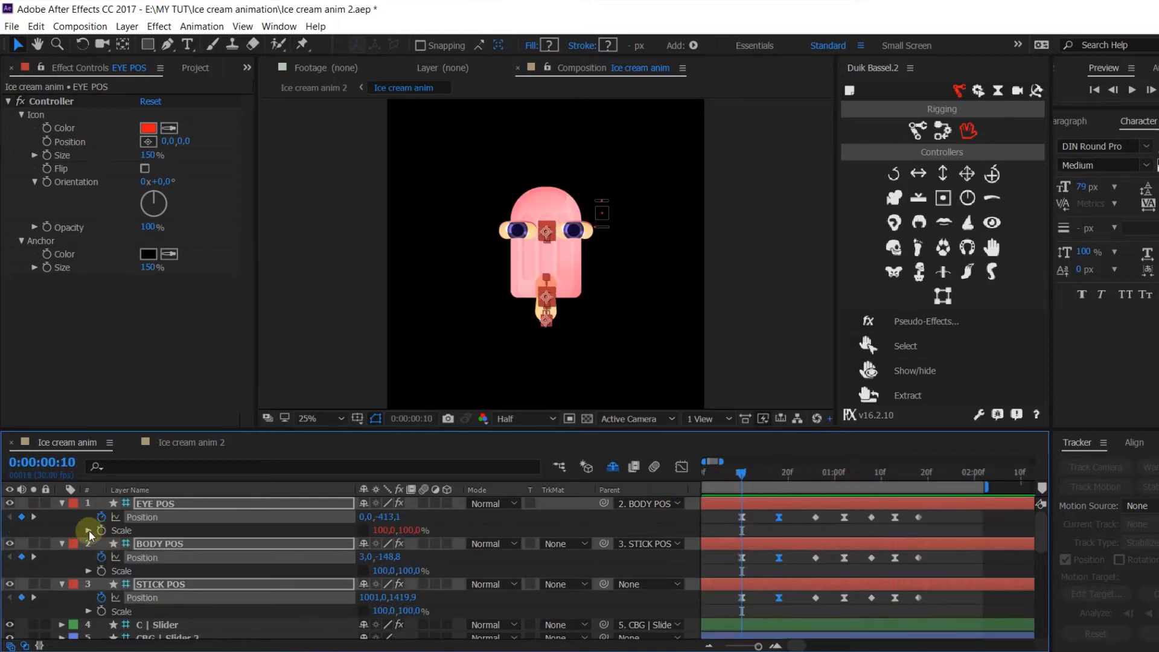
pyautogui.click(101, 570)
pyautogui.click(101, 611)
# Add Scale keyframes to BODY POS and STICK POS at each of their Position keyframes from 0:00:00:18 through 0:00:01:18
pyautogui.click(35, 557)
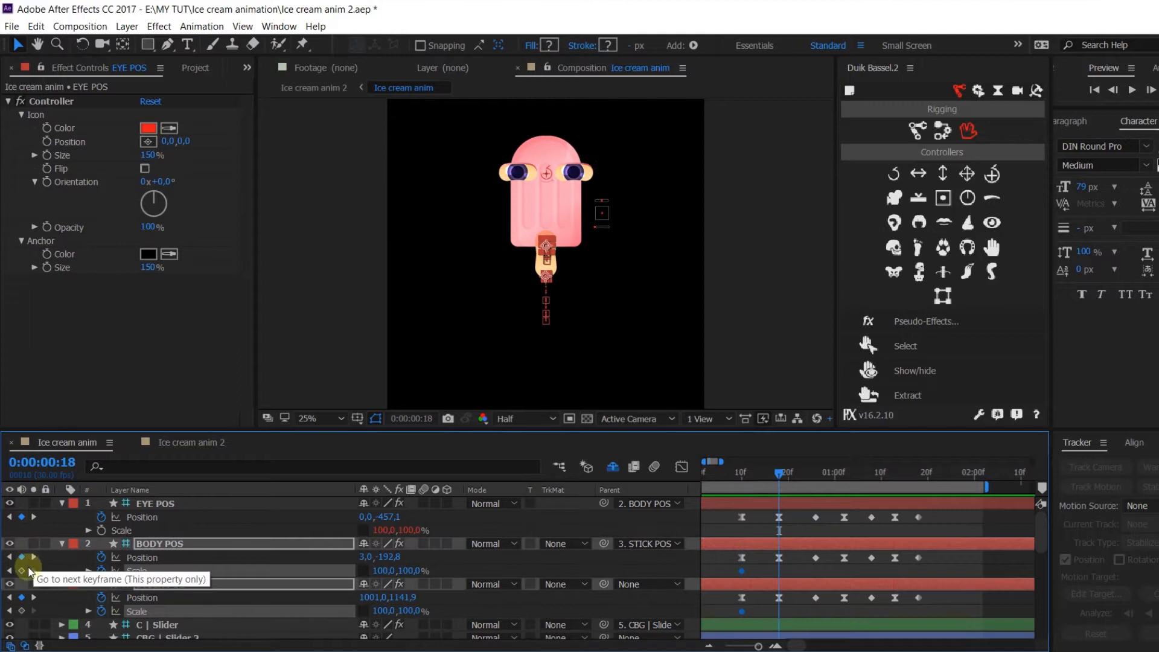
pyautogui.click(35, 558)
pyautogui.click(34, 558)
pyautogui.click(22, 570)
pyautogui.click(34, 557)
pyautogui.click(22, 571)
pyautogui.click(34, 558)
pyautogui.click(34, 558)
pyautogui.click(22, 570)
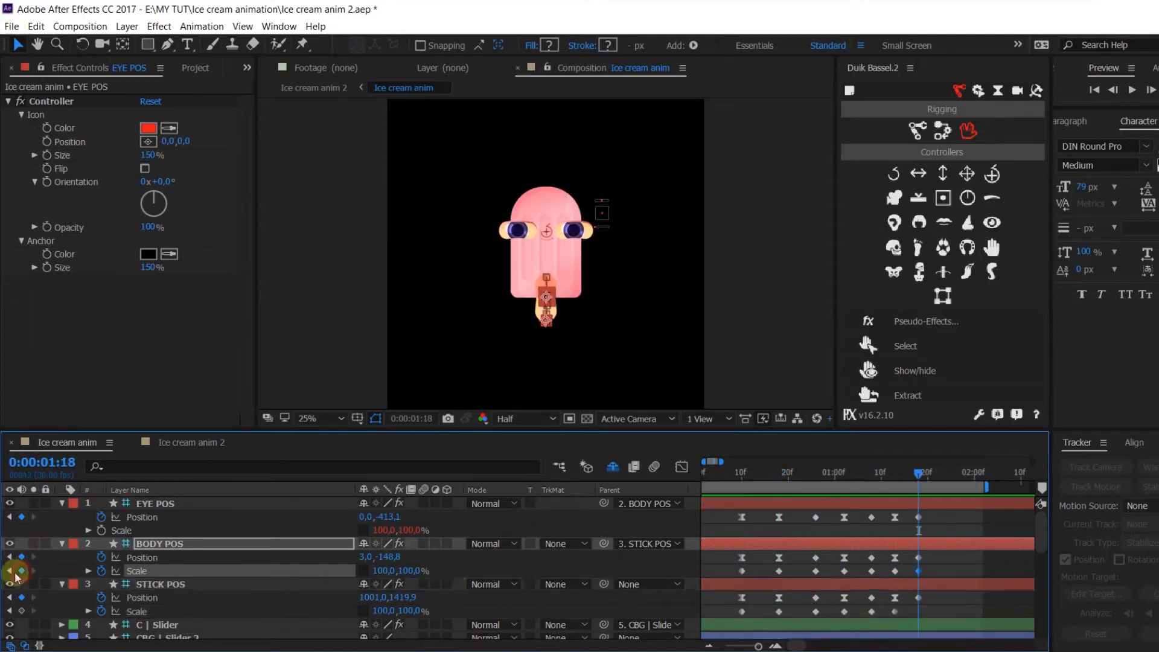
# Add 100% Scale keyframes to BODY POS and STICK POS at 0:00:00:00
pyautogui.click(10, 571)
pyautogui.click(10, 571)
pyautogui.click(10, 571)
pyautogui.click(10, 570)
pyautogui.click(9, 570)
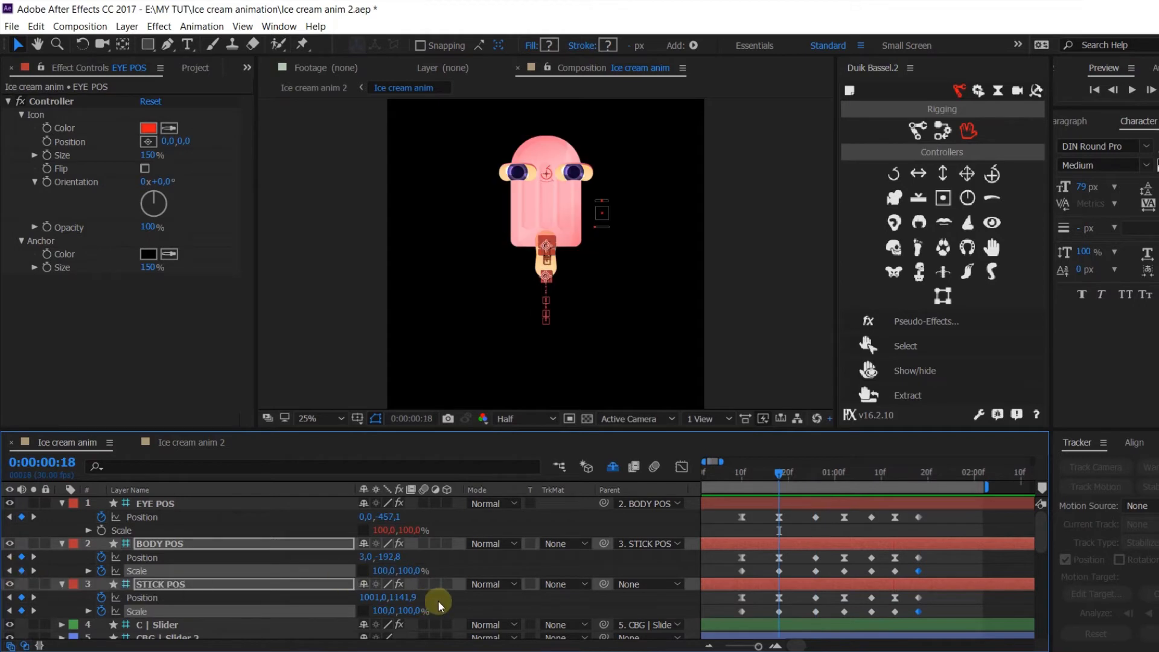
pyautogui.moveTo(715, 477); pyautogui.dragTo(697, 480)
pyautogui.click(21, 571)
pyautogui.click(33, 570)
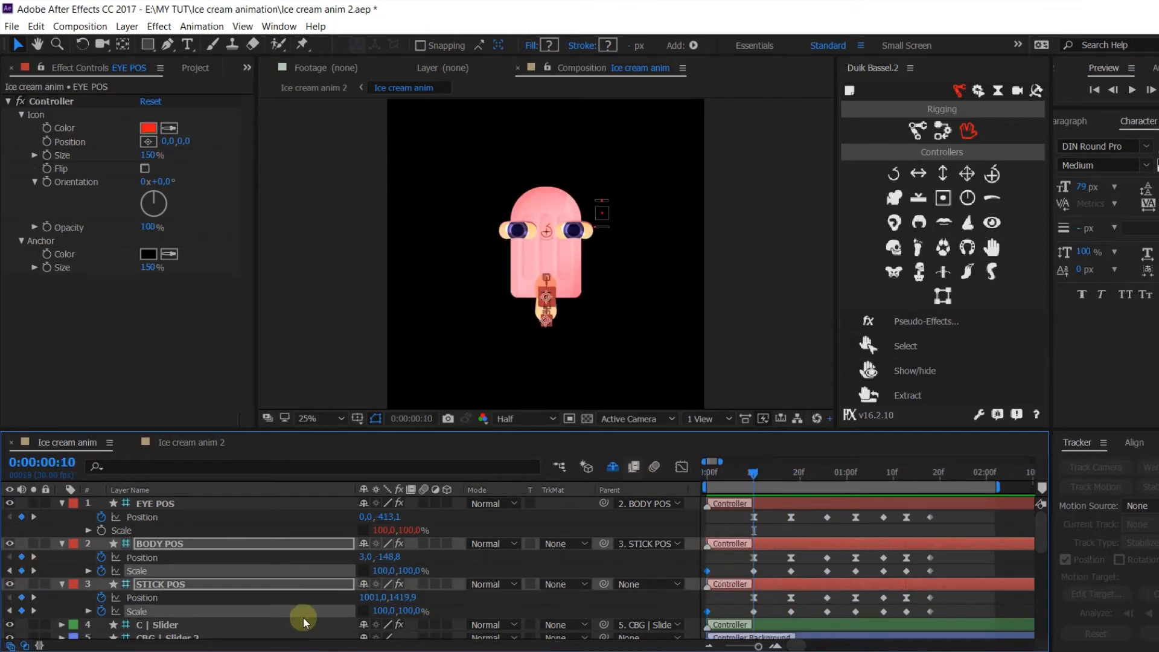
# Squash BODY POS and STICK POS at 0:00:00:10 by setting their vertical scale to 90%
pyautogui.moveTo(418, 612); pyautogui.dragTo(410, 613)
pyautogui.write('90')
pyautogui.press('Return')
# Stretch BODY POS and STICK POS at 0:00:00:18 by setting their horizontal scale to 95%
pyautogui.click(34, 597)
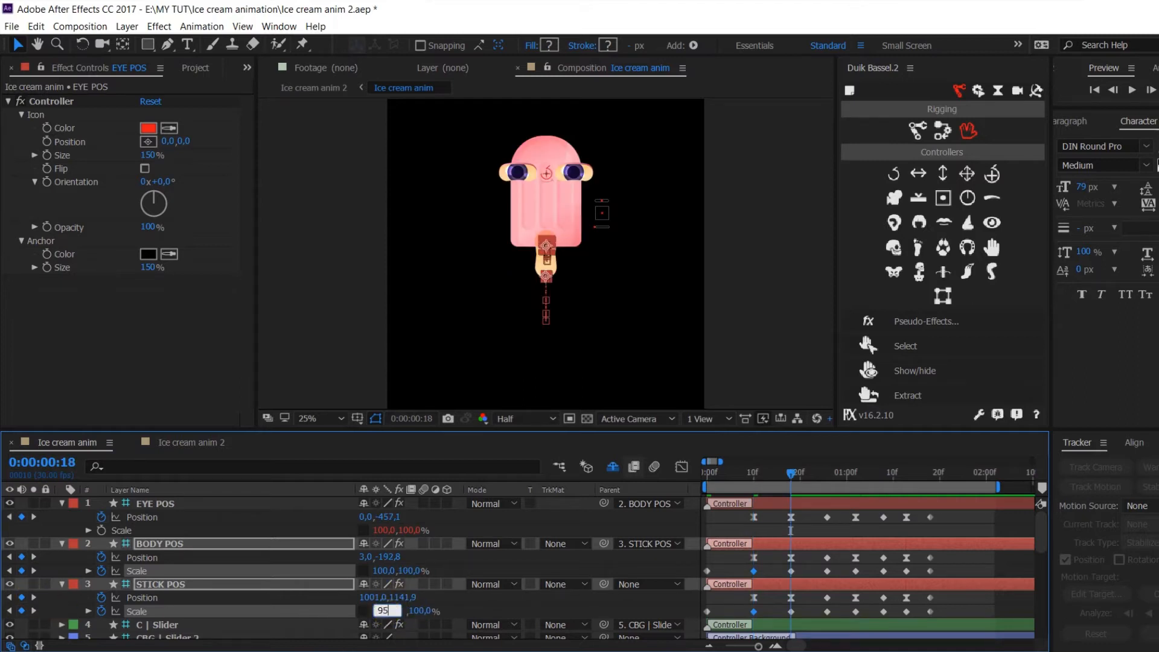
pyautogui.press('Return')
pyautogui.click(34, 570)
pyautogui.click(9, 570)
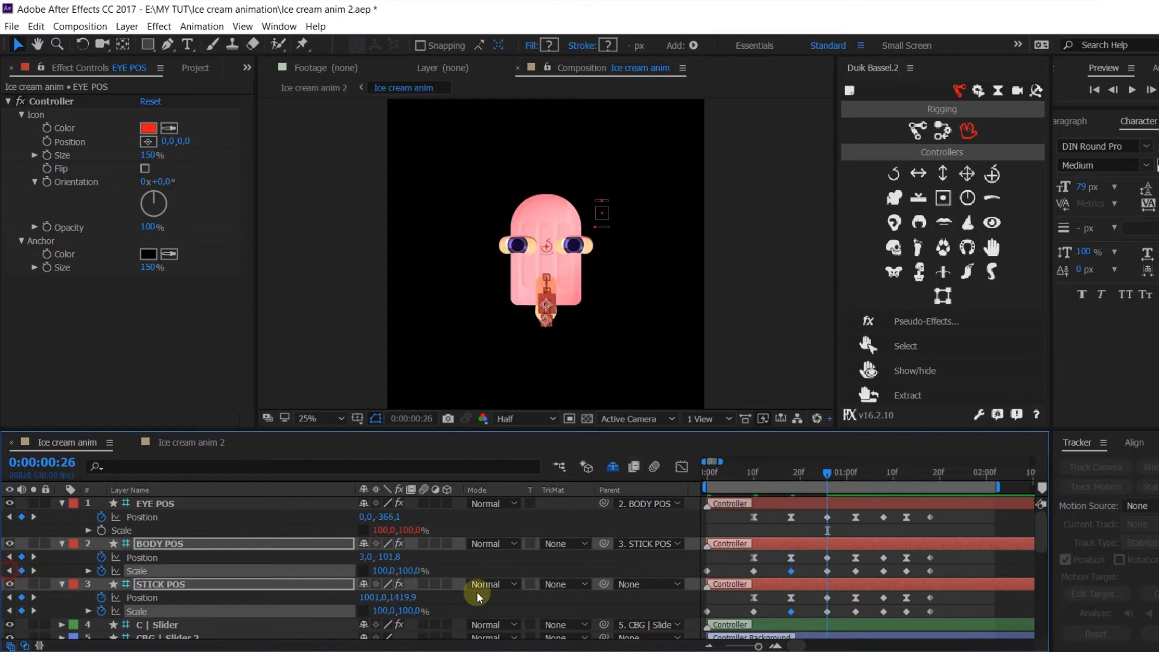
pyautogui.click(9, 611)
pyautogui.press('Return')
# Adjust the scale of BODY POS and STICK POS at 0:00:00:26 and set their horizontal scale to 95% at 0:00:01:02
pyautogui.click(34, 571)
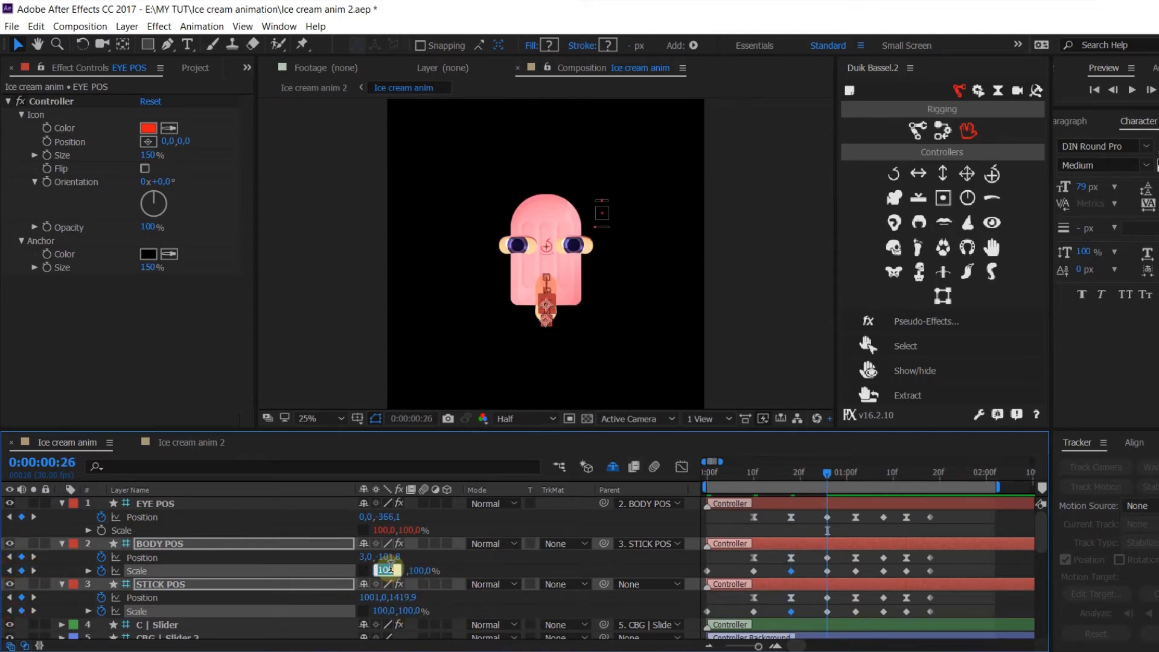
pyautogui.press('Return')
pyautogui.press('Return')
pyautogui.click(34, 570)
pyautogui.click(405, 570)
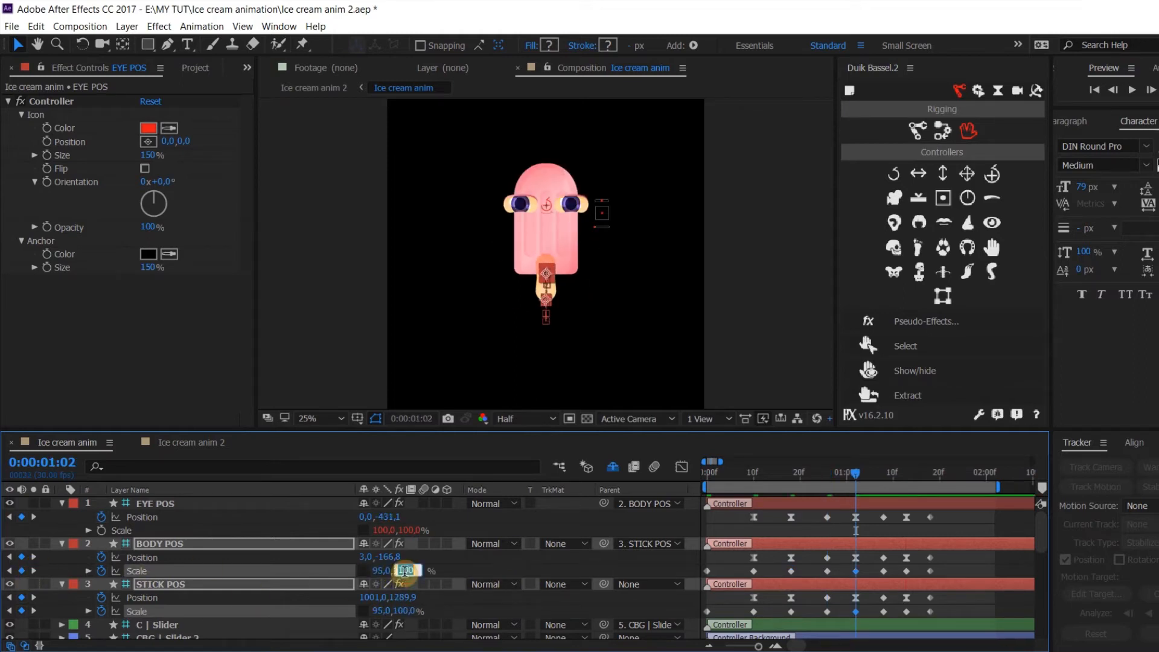
# Set the BODY POS and STICK POS scale to 102% horizontally and 98% vertically at 0:00:01:08
pyautogui.click(34, 570)
pyautogui.write('102')
pyautogui.press('Return')
pyautogui.press('Return')
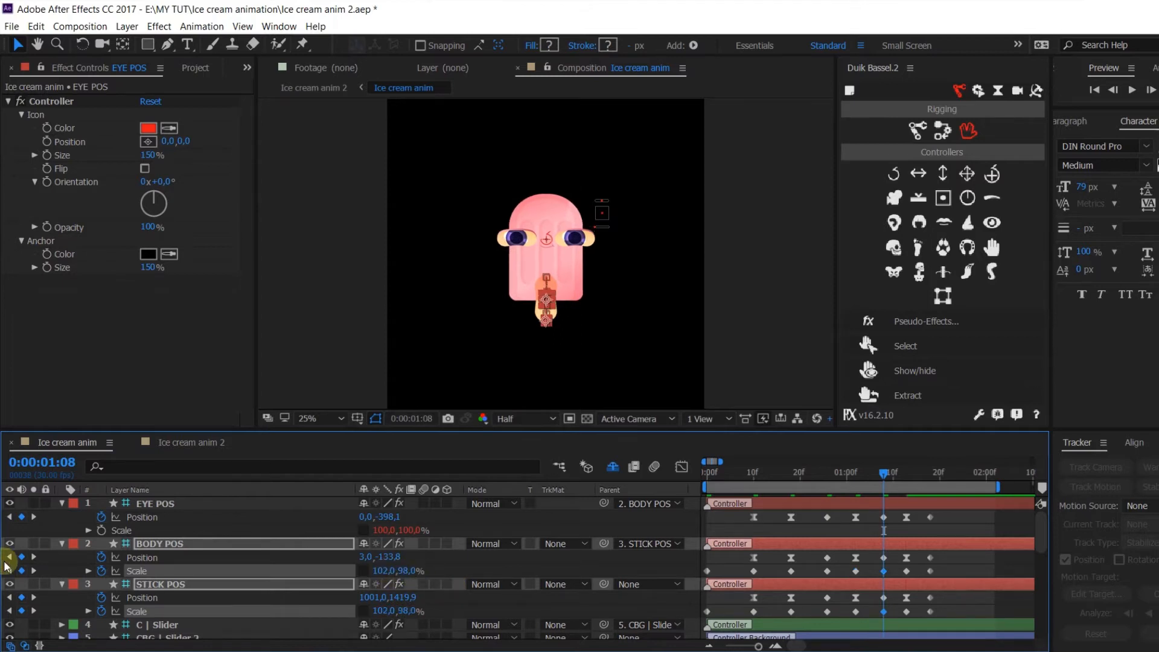
# Set the BODY POS and STICK POS horizontal scale to 98% at 0:00:01:13 and to 101% at 0:00:01:18, adjusting the vertical scale too
pyautogui.click(34, 570)
pyautogui.press('Return')
pyautogui.click(405, 571)
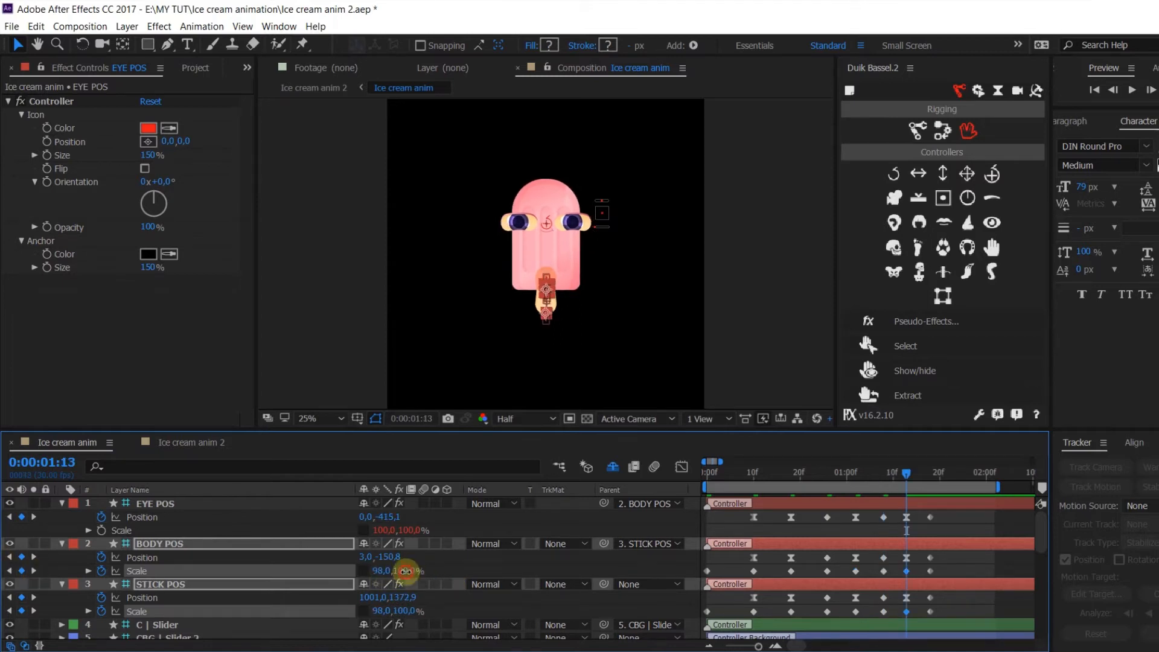
pyautogui.press('Return')
pyautogui.click(33, 570)
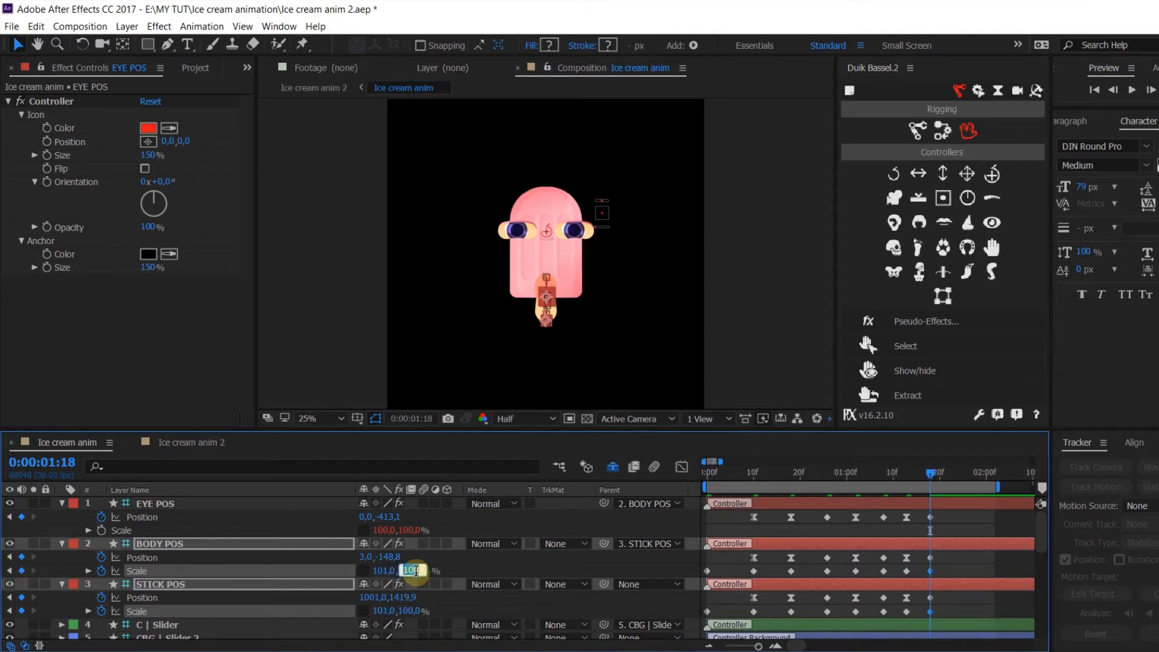
pyautogui.press('Return')
# Return the BODY POS and STICK POS scale to 100% horizontally and vertically at 0:00:01:22
pyautogui.click(951, 477)
pyautogui.click(385, 571)
pyautogui.write('100')
pyautogui.press('Return')
pyautogui.click(411, 571)
pyautogui.write('100')
pyautogui.press('Return')
pyautogui.click(475, 571)
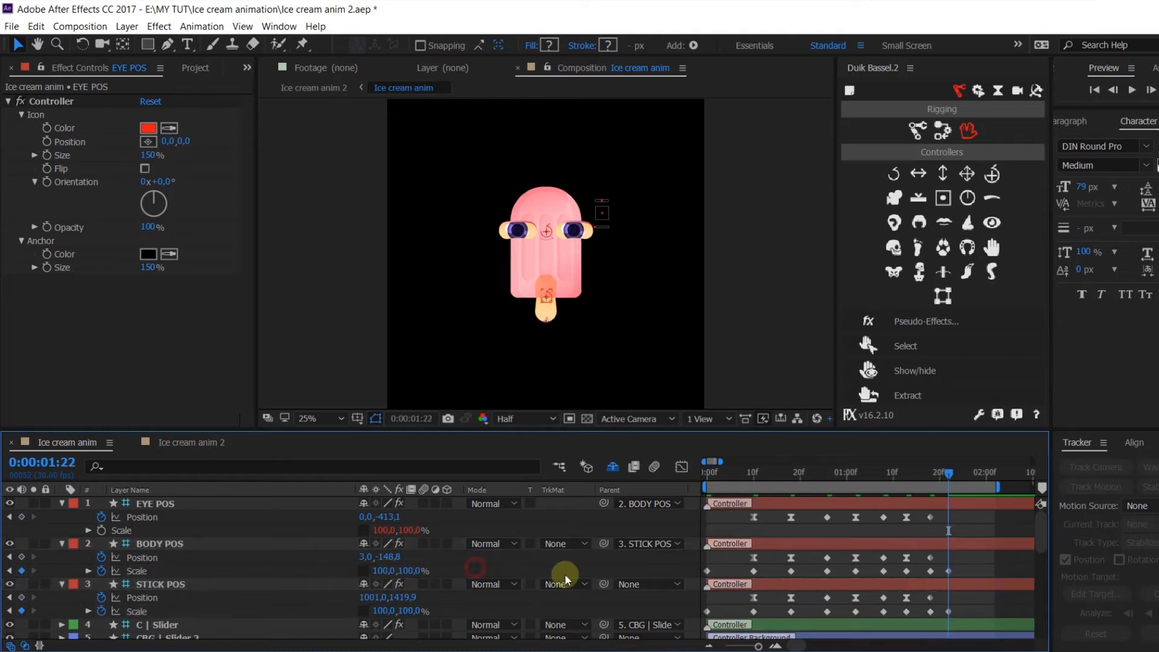
# Apply easing to the BODY POS and STICK POS Scale keyframes, including those at 0:00:01:02, 0:00:01:13 and 0:00:01:22, and preview the result
pyautogui.moveTo(707, 570); pyautogui.dragTo(694, 624)
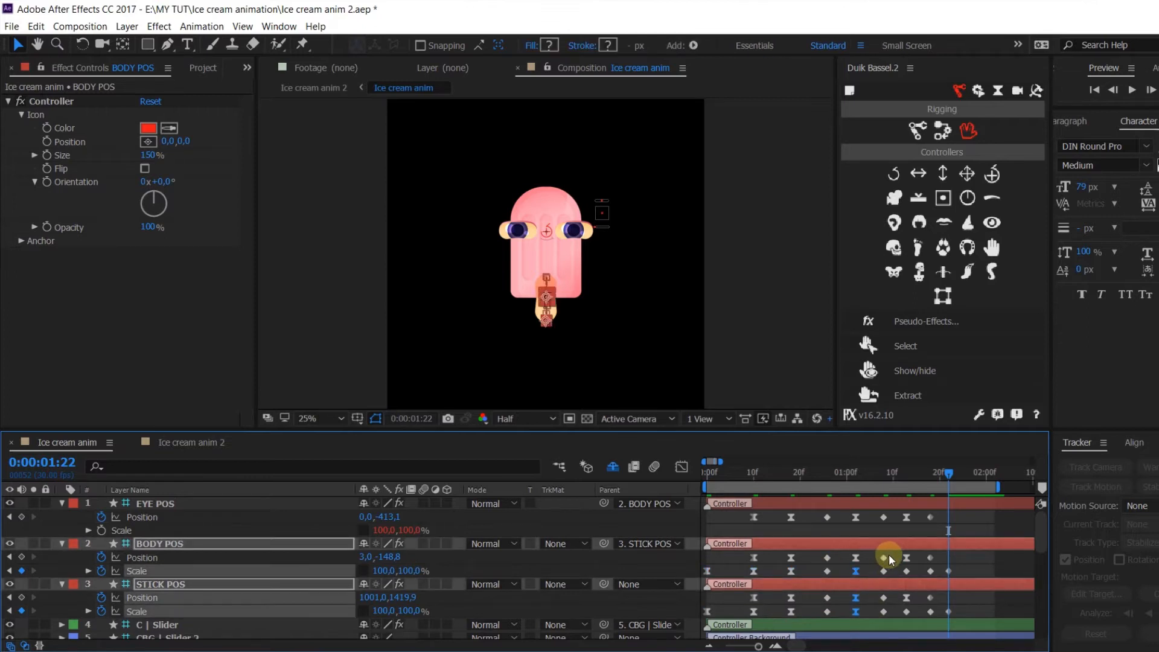
pyautogui.moveTo(885, 554); pyautogui.dragTo(921, 618)
pyautogui.moveTo(936, 553); pyautogui.dragTo(961, 606)
pyautogui.press('space')
pyautogui.moveTo(727, 473); pyautogui.dragTo(700, 474)
# Show the Position and Scale keyframes of the three controllers in the Graph Editor
pyautogui.moveTo(963, 568); pyautogui.dragTo(702, 573)
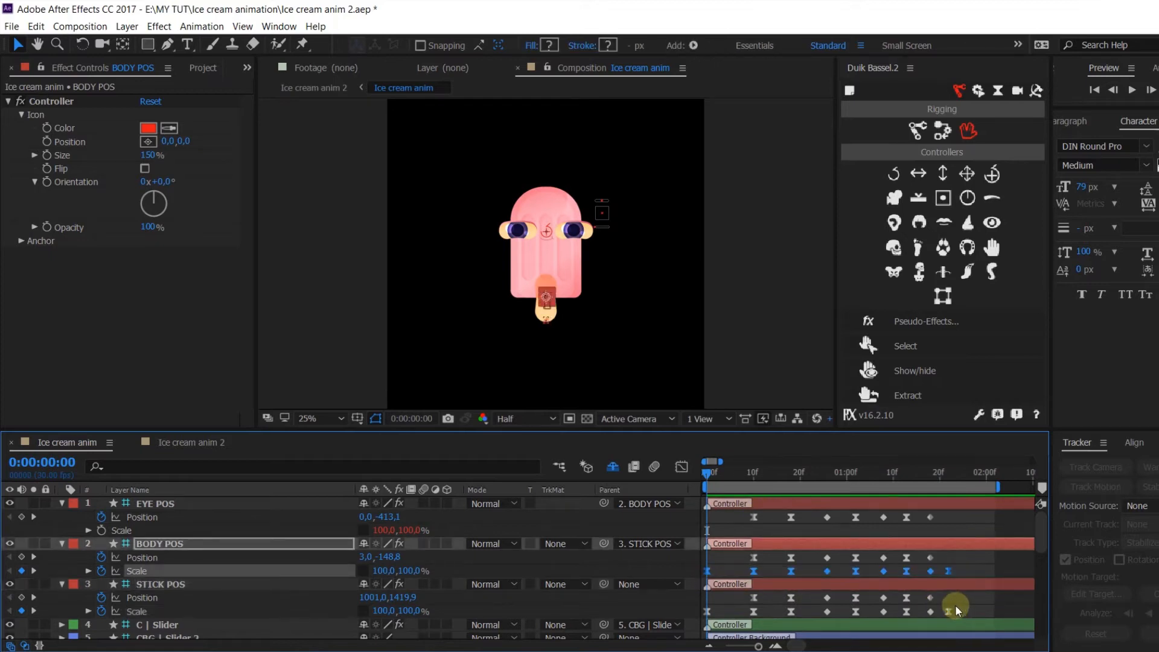
pyautogui.moveTo(981, 514); pyautogui.dragTo(784, 603)
pyautogui.click(682, 466)
pyautogui.scroll(1, 708, 601)
pyautogui.press('space')
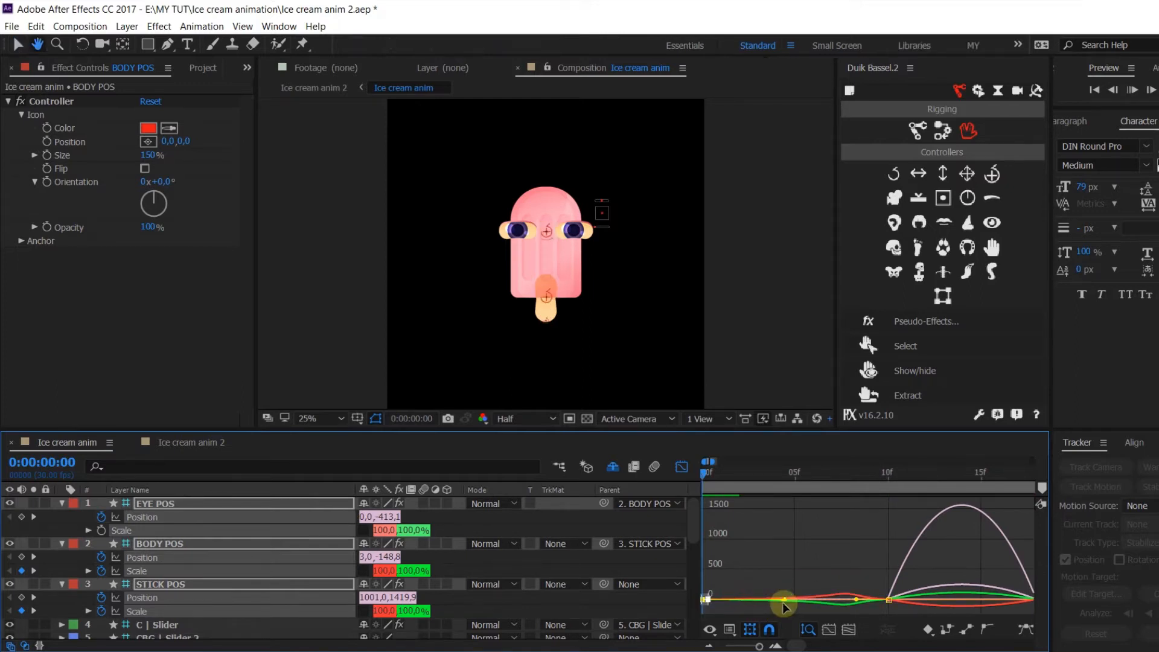
# Preview the jump and lengthen the curve handles on both sides of the keyframe at 0:00:00:18 in the Graph Editor
pyautogui.moveTo(715, 474); pyautogui.dragTo(701, 474)
pyautogui.press('space')
pyautogui.press('space')
pyautogui.hscroll(2, 881, 550)
pyautogui.moveTo(940, 554); pyautogui.dragTo(895, 611)
pyautogui.hotkey('ctrl', 'z')
pyautogui.scroll(-3, 868, 598)
pyautogui.moveTo(979, 575); pyautogui.dragTo(977, 581)
pyautogui.scroll(3, 832, 591)
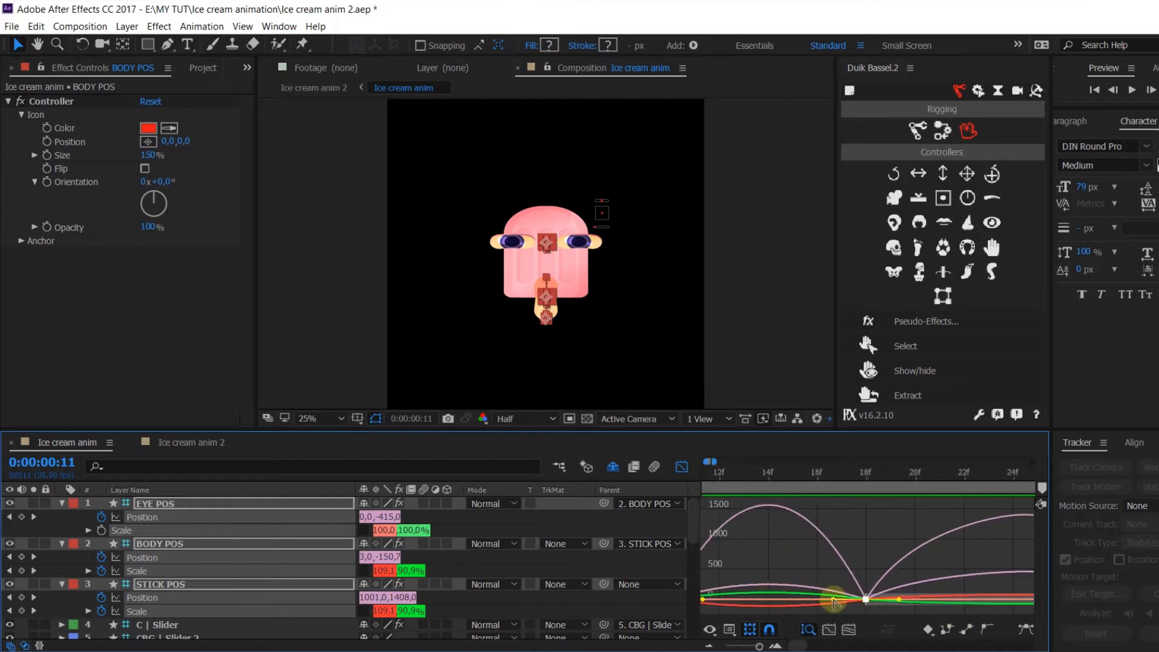
pyautogui.moveTo(827, 597); pyautogui.dragTo(821, 600)
pyautogui.moveTo(899, 600); pyautogui.dragTo(912, 604)
# Check the remaining bounce curves, preview the animation from the start, and leave the Graph Editor
pyautogui.scroll(-2, 949, 587)
pyautogui.hscroll(3, 947, 590)
pyautogui.scroll(4, 947, 590)
pyautogui.scroll(-5, 947, 590)
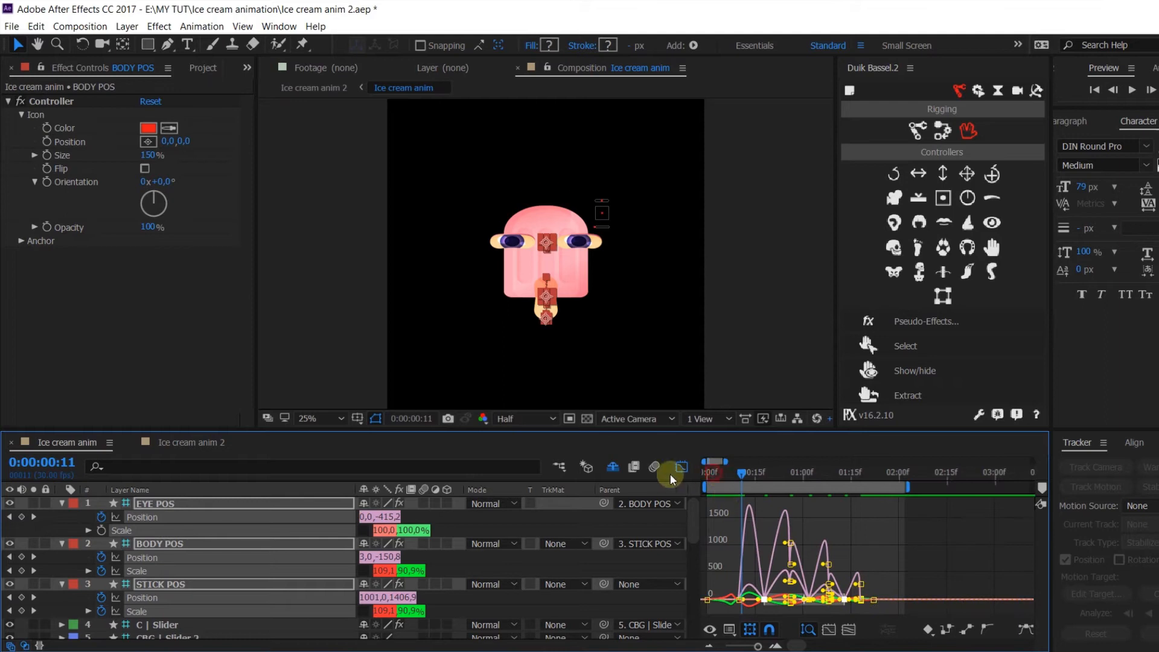
pyautogui.moveTo(713, 473); pyautogui.dragTo(682, 474)
pyautogui.press('space')
pyautogui.press('space')
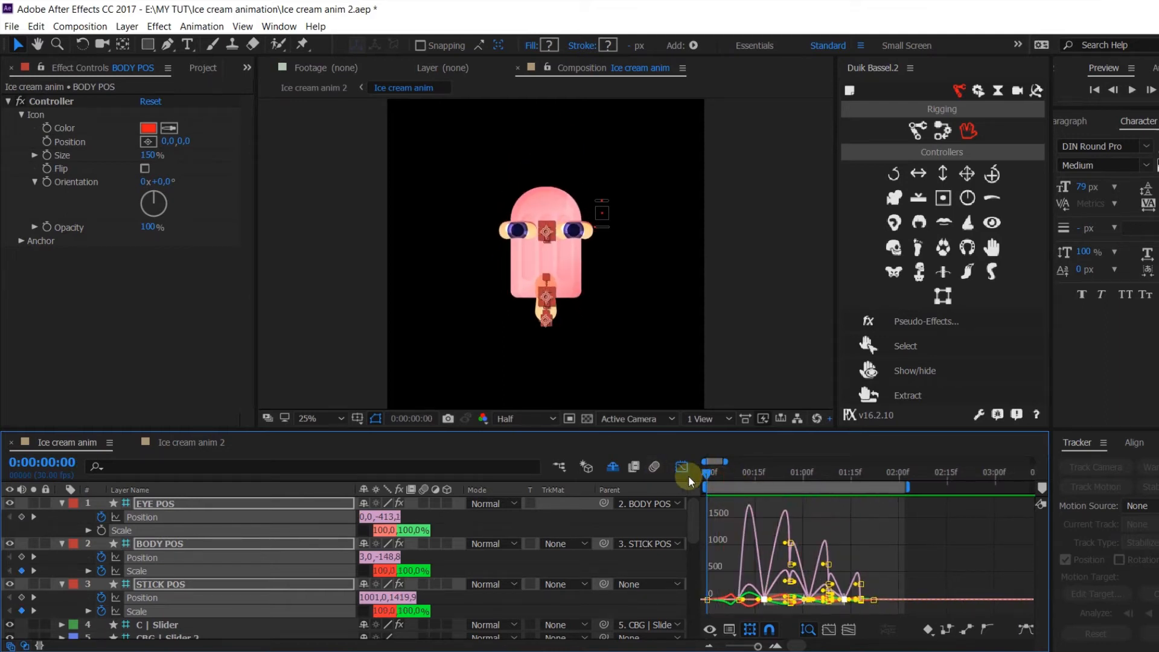
pyautogui.click(682, 466)
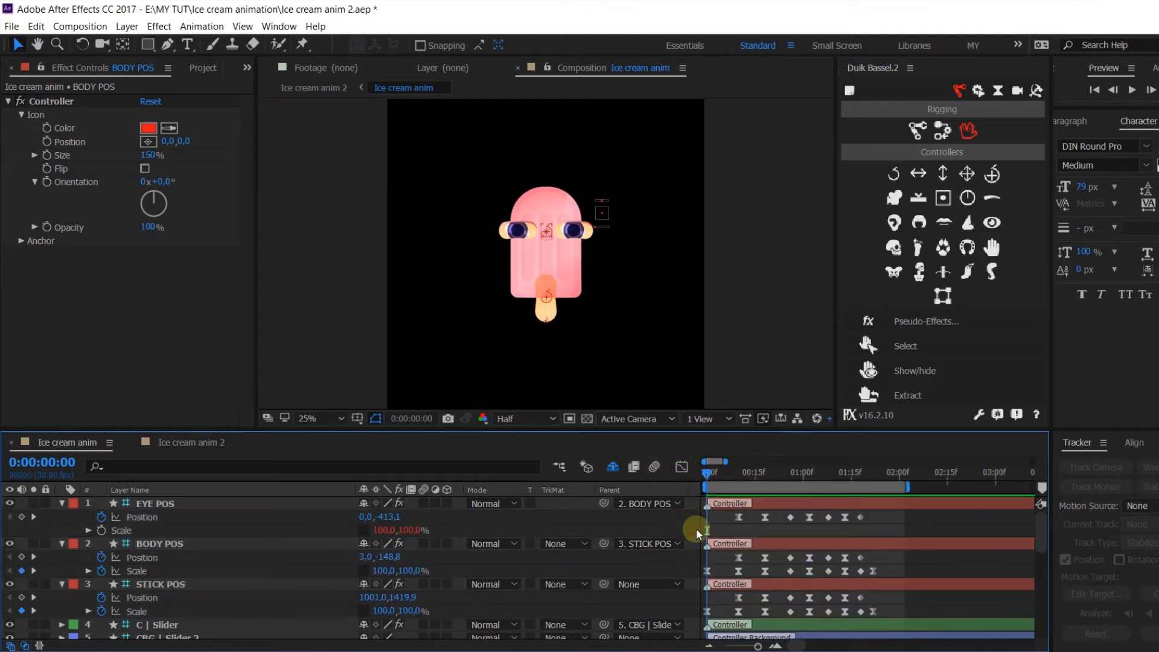
# Shift the EYE POS Position keyframes about four frames later and the BODY POS keyframes about two frames later, and preview
pyautogui.click(157, 537)
pyautogui.moveTo(882, 511); pyautogui.dragTo(710, 573)
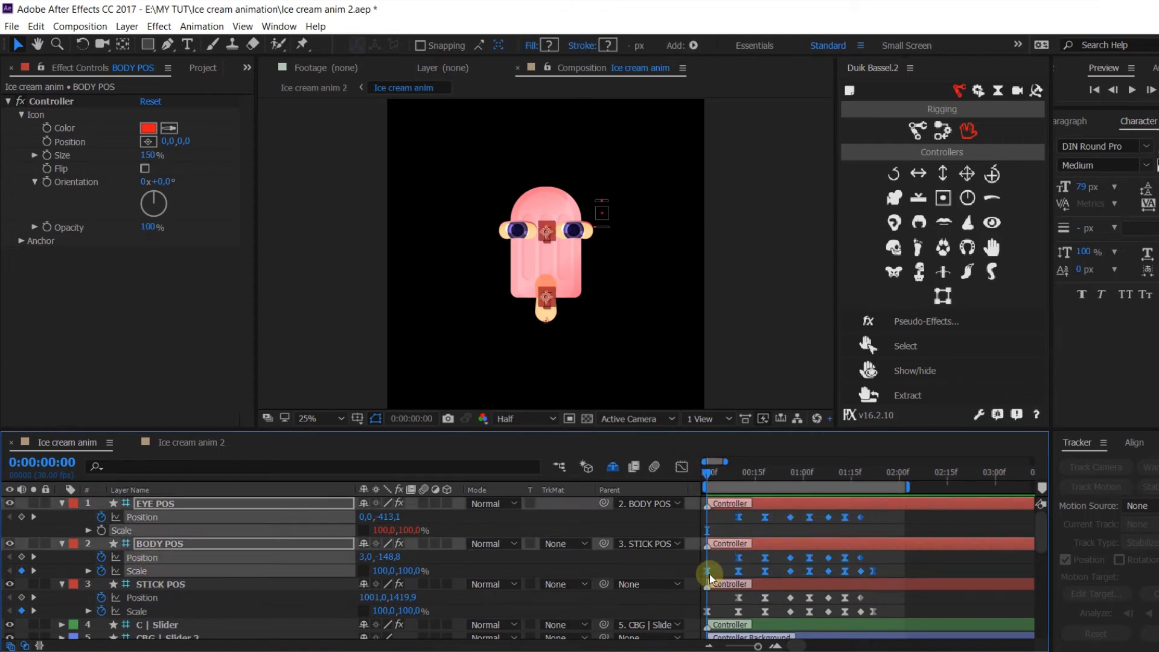
pyautogui.hotkey('alt', 'Right')
pyautogui.moveTo(887, 526); pyautogui.dragTo(726, 518)
pyautogui.hotkey('alt', 'Right')
pyautogui.hotkey('alt', 'Right')
pyautogui.press('space')
# Shift the STICK POS Scale keyframes about two frames later and preview the bounce
pyautogui.click(708, 469)
pyautogui.moveTo(904, 516); pyautogui.dragTo(724, 581)
pyautogui.moveTo(839, 607); pyautogui.dragTo(708, 614)
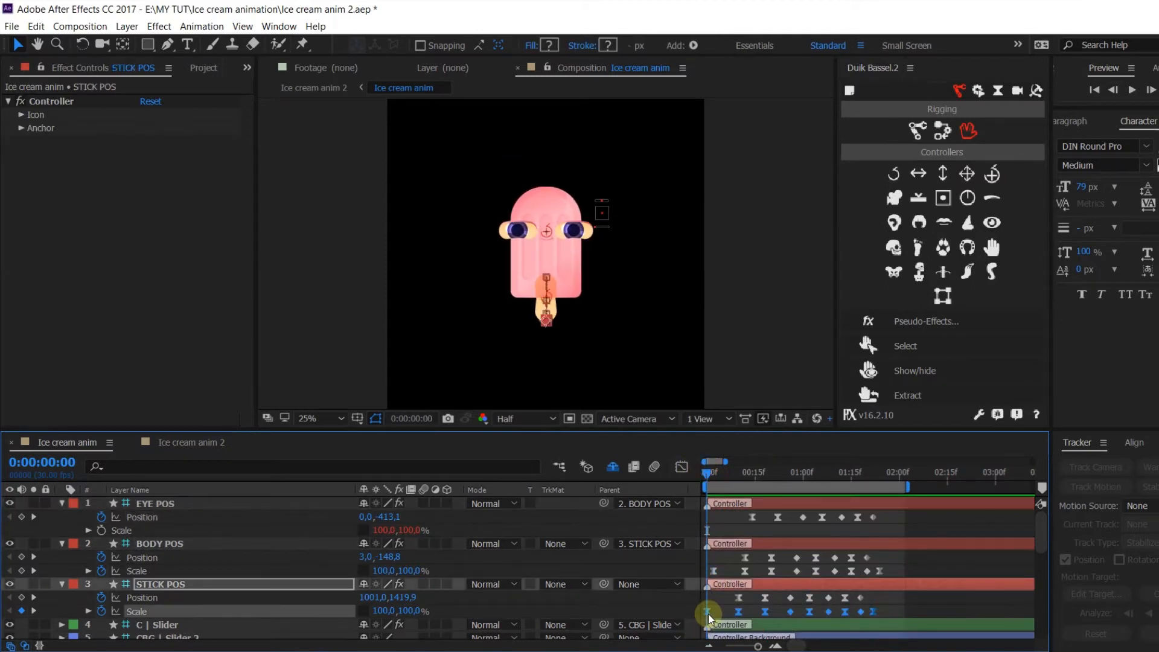
pyautogui.press('space')
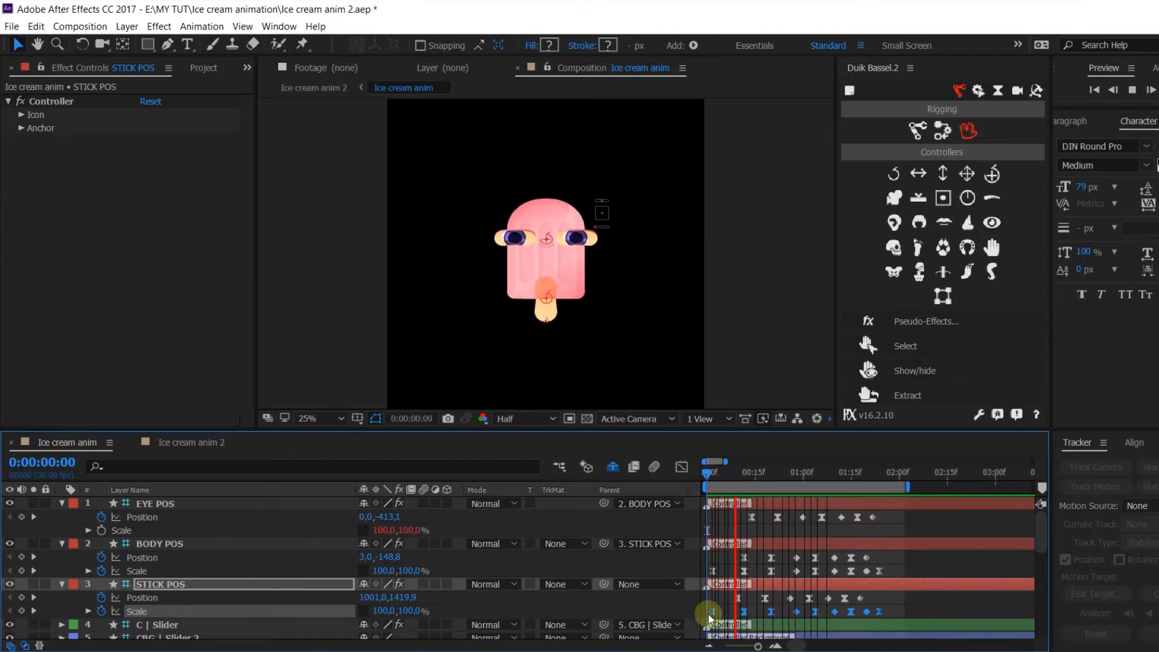
# Keyframe the BODY ROT Position from 0:00:01:25, with a slight counter-move at 0:00:02:01 and X -35 at 0:00:02:10
pyautogui.moveTo(893, 479); pyautogui.dragTo(831, 495)
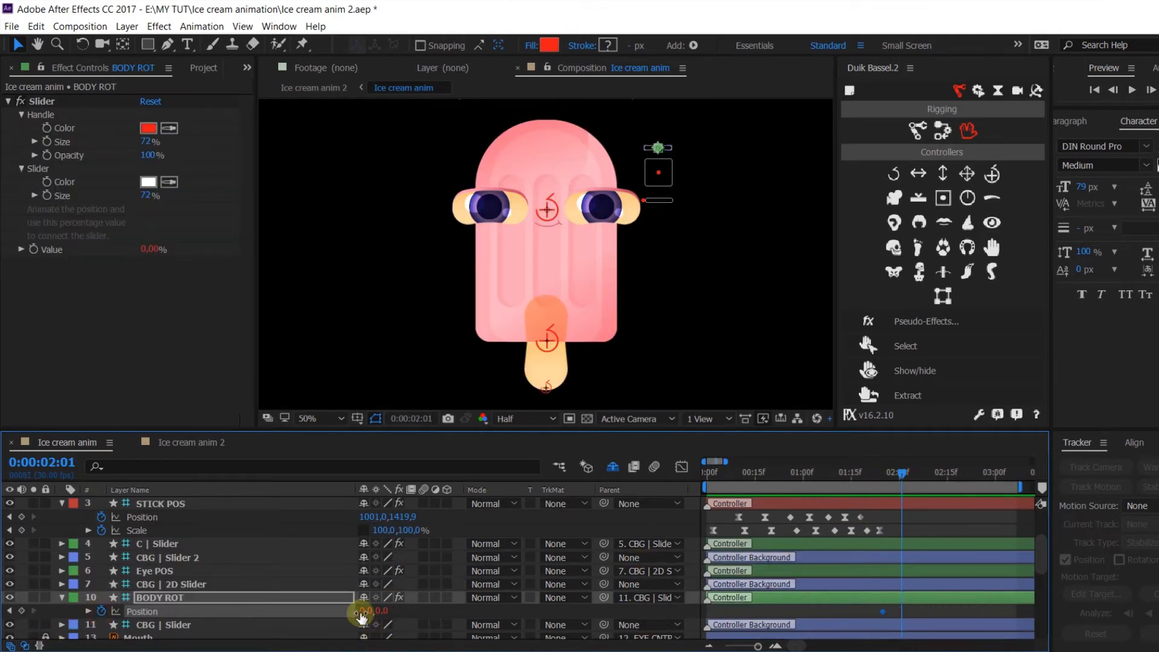
pyautogui.click(931, 475)
pyautogui.moveTo(369, 611); pyautogui.dragTo(326, 615)
# Keyframe the Eye POS Position at 0 at 0:00:01:25 and X -33 at 0:00:01:26, holding -33 at 0:00:02:03
pyautogui.click(879, 475)
pyautogui.click(881, 487)
pyautogui.click(656, 176)
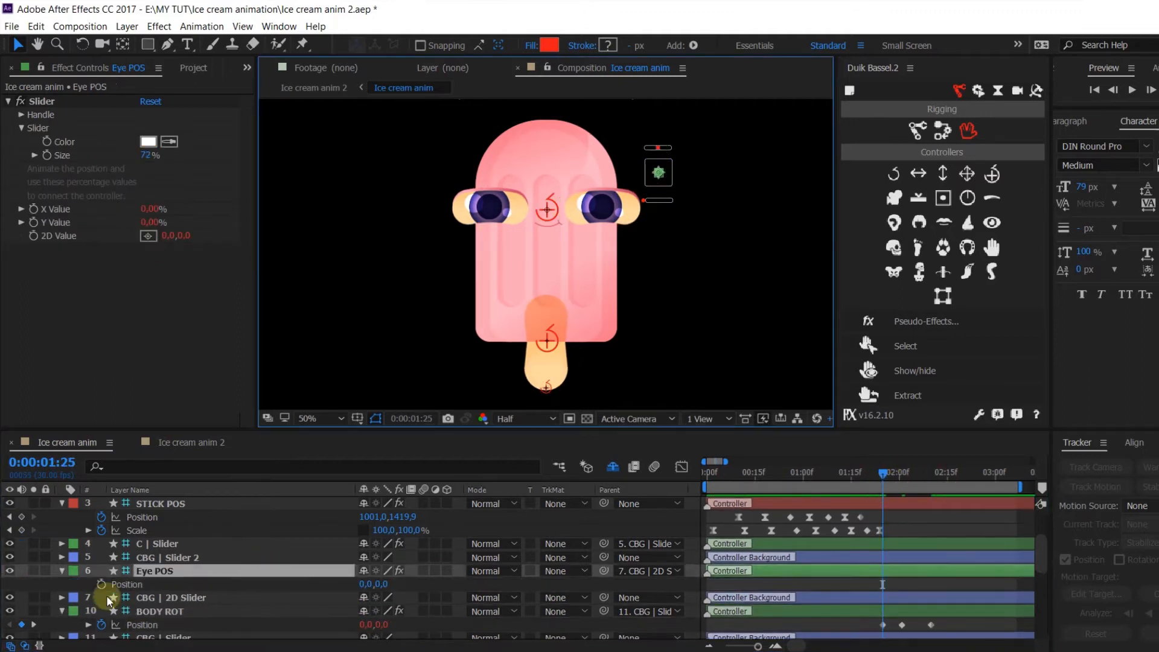
pyautogui.press('p')
pyautogui.click(896, 474)
pyautogui.moveTo(896, 474); pyautogui.dragTo(887, 477)
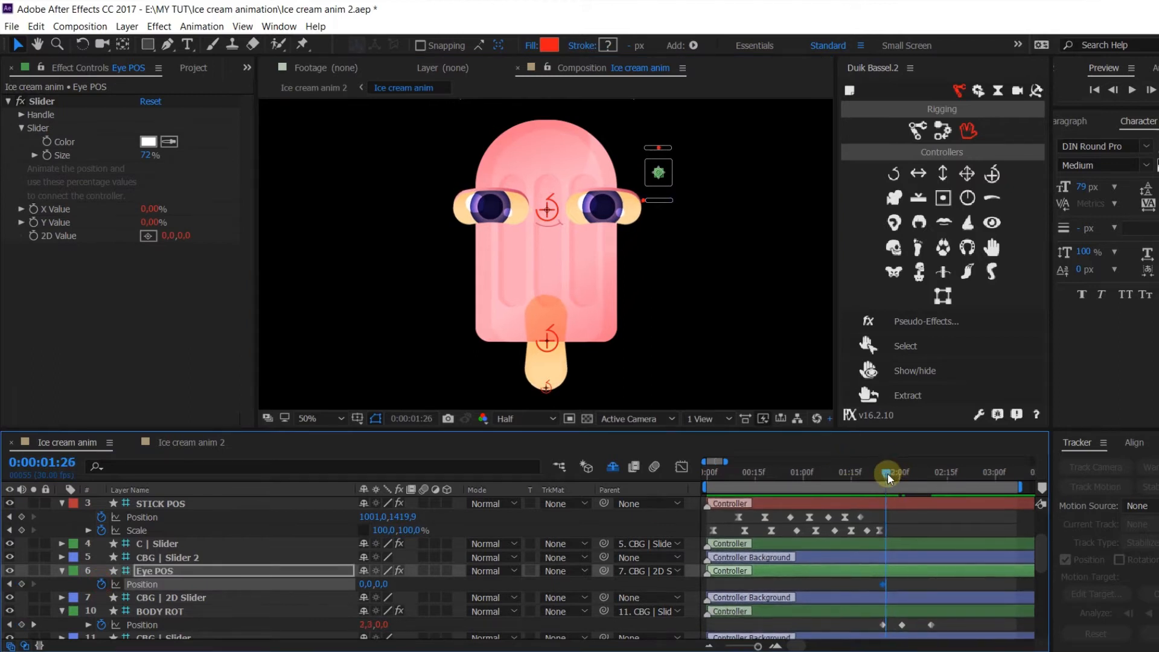
pyautogui.moveTo(362, 585); pyautogui.dragTo(342, 585)
pyautogui.click(905, 477)
pyautogui.press('=')
pyautogui.press('=')
pyautogui.press('=')
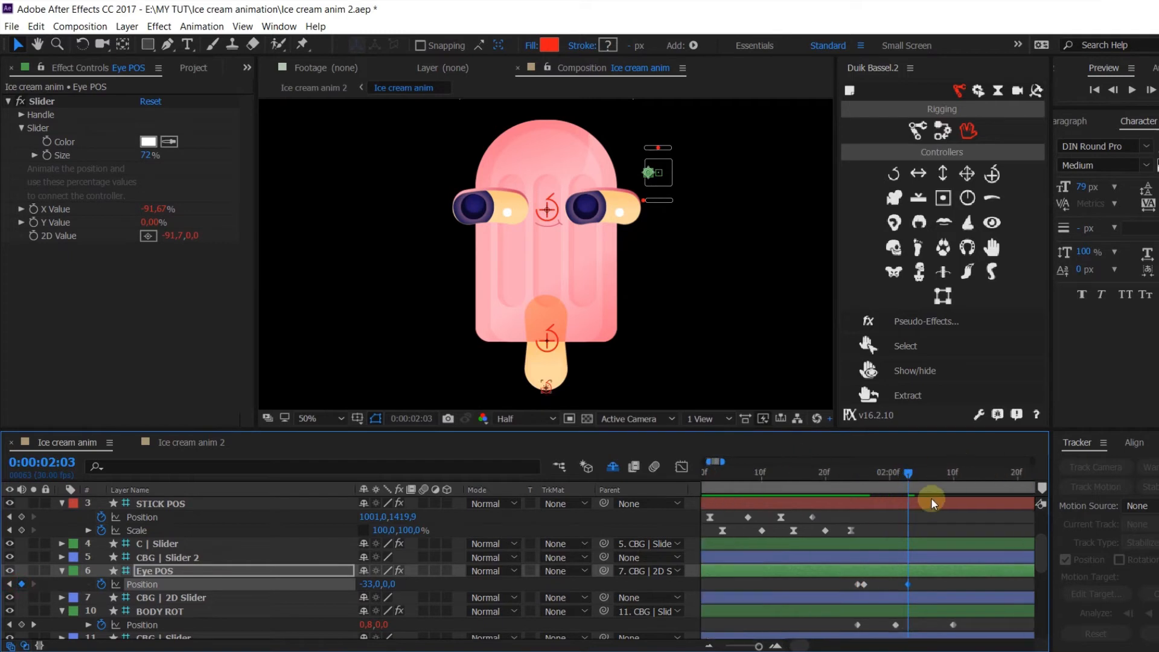
# Set the Eye POS Position to -32, -5 at 0:00:02:04, hold it at 0:00:02:09, and set -37, 2 at 0:00:02:10
pyautogui.click(932, 477)
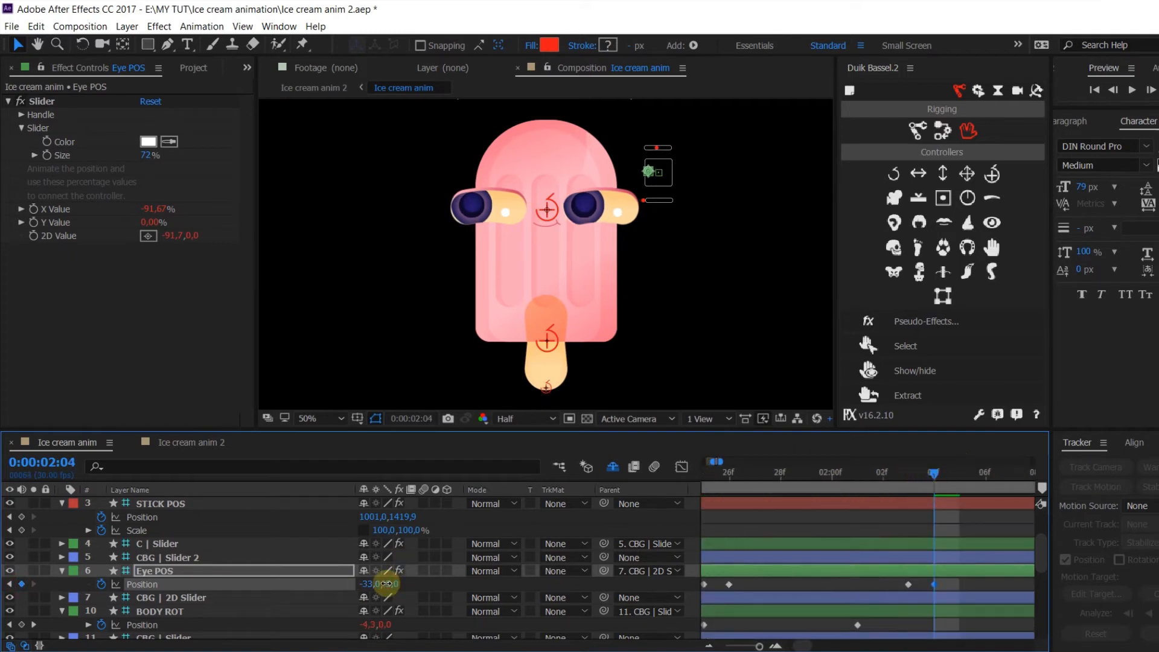
pyautogui.moveTo(376, 585); pyautogui.dragTo(373, 585)
pyautogui.press('-')
pyautogui.moveTo(970, 475); pyautogui.dragTo(997, 475)
pyautogui.click(21, 585)
pyautogui.moveTo(872, 577); pyautogui.dragTo(772, 575)
pyautogui.click(910, 478)
pyautogui.moveTo(389, 583); pyautogui.dragTo(395, 587)
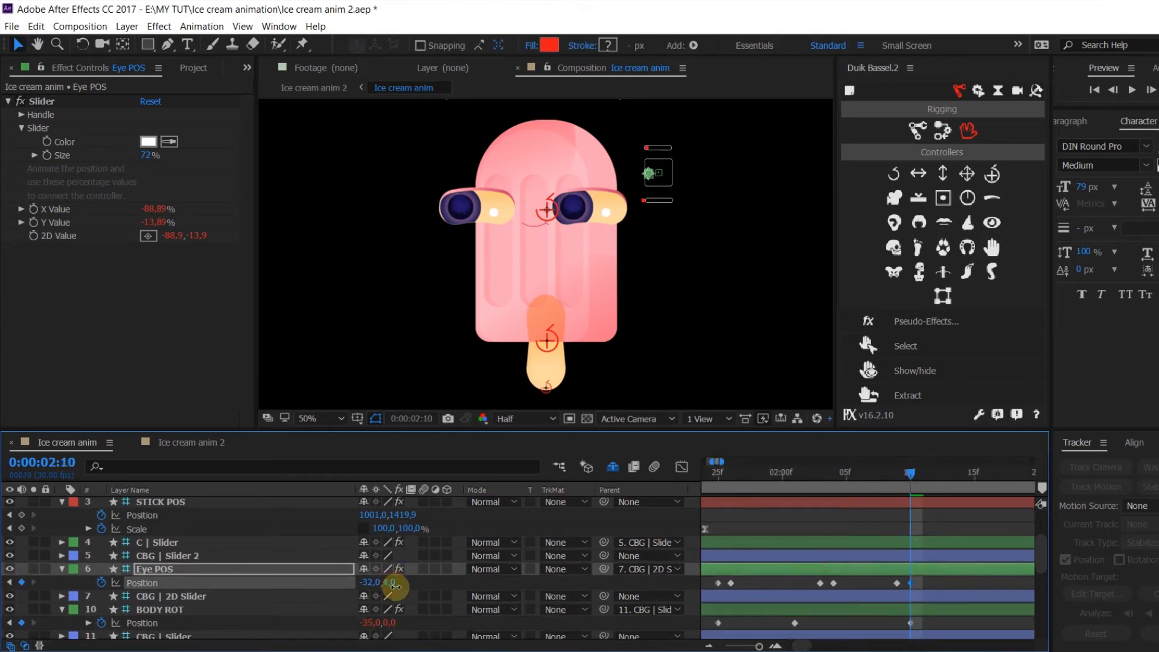
pyautogui.press('-')
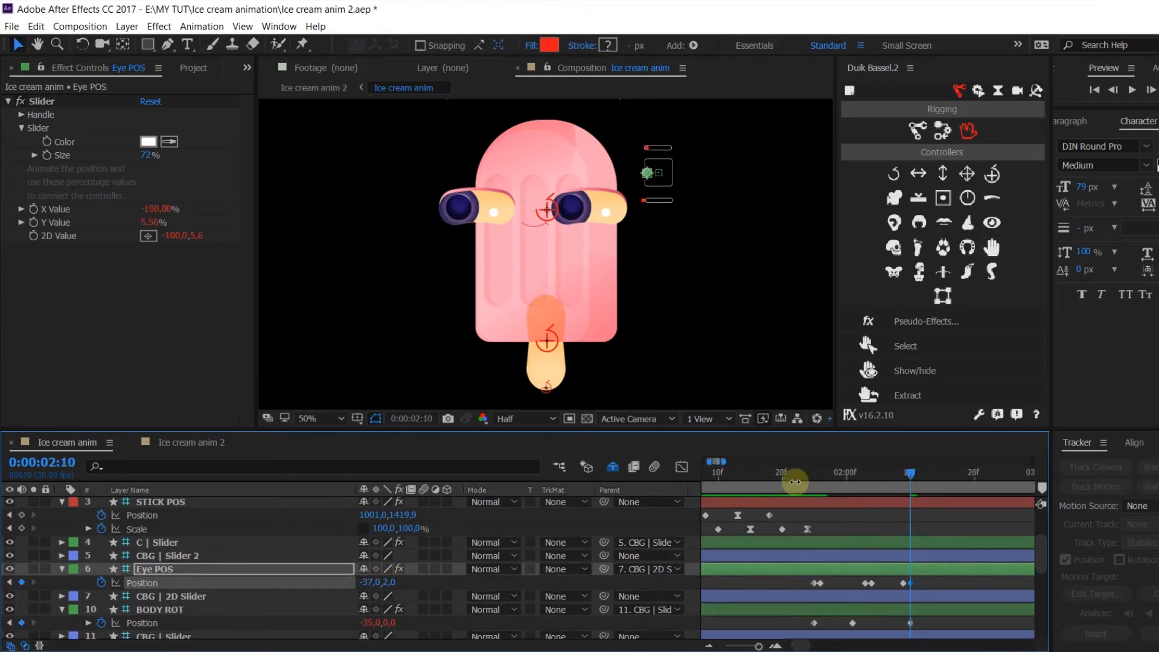
# Review the eye movement and move the second Eye POS Position keyframe to 0:00:01:27
pyautogui.moveTo(794, 475); pyautogui.dragTo(752, 480)
pyautogui.click(787, 473)
pyautogui.moveTo(787, 474); pyautogui.dragTo(820, 494)
pyautogui.press('=')
pyautogui.moveTo(821, 584); pyautogui.dragTo(833, 584)
pyautogui.click(793, 477)
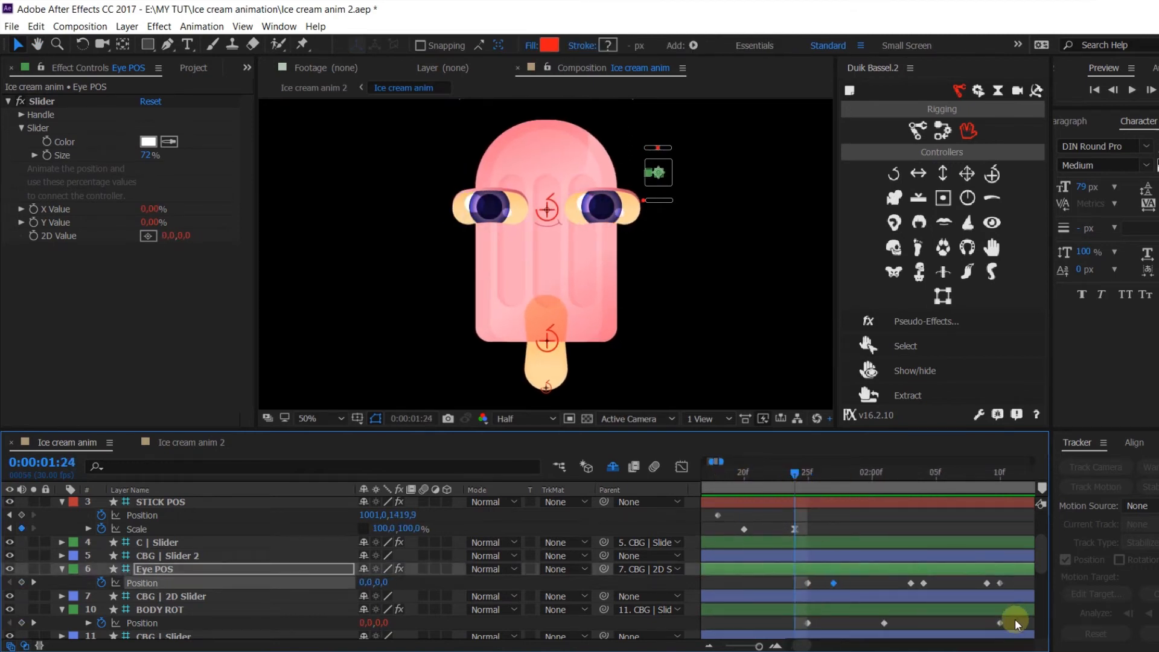
# Ease the BODY ROT Position keyframes, move the middle one to 0:00:02:05, and preview the turn
pyautogui.moveTo(1015, 619); pyautogui.dragTo(787, 626)
pyautogui.hscroll(-3, 788, 624)
pyautogui.moveTo(942, 585); pyautogui.dragTo(893, 596)
pyautogui.click(754, 479)
pyautogui.click(826, 588)
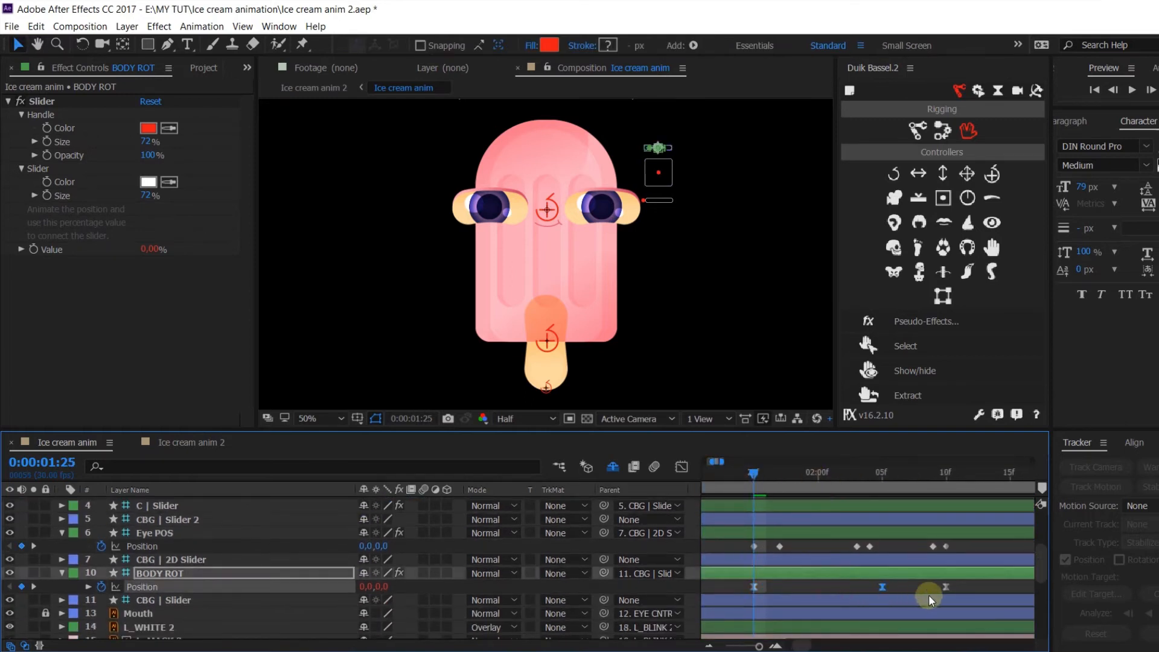
pyautogui.press('-')
pyautogui.click(734, 472)
pyautogui.press('space')
pyautogui.moveTo(734, 473); pyautogui.dragTo(741, 478)
# Retime the middle BODY ROT Position keyframe to 0:00:02:02 and the last to 0:00:02:13, and preview the turn
pyautogui.moveTo(916, 584); pyautogui.dragTo(797, 596)
pyautogui.hotkey('alt', 'Left')
pyautogui.hotkey('alt', 'Left')
pyautogui.hotkey('alt', 'Left')
pyautogui.click(681, 467)
pyautogui.click(681, 468)
pyautogui.moveTo(890, 582); pyautogui.dragTo(744, 595)
pyautogui.press('space')
# Change the interpolation of all three BODY ROT Position keyframes through Keyframe Interpolation
pyautogui.moveTo(797, 598); pyautogui.dragTo(799, 559)
pyautogui.rightClick(799, 553)
pyautogui.click(847, 501)
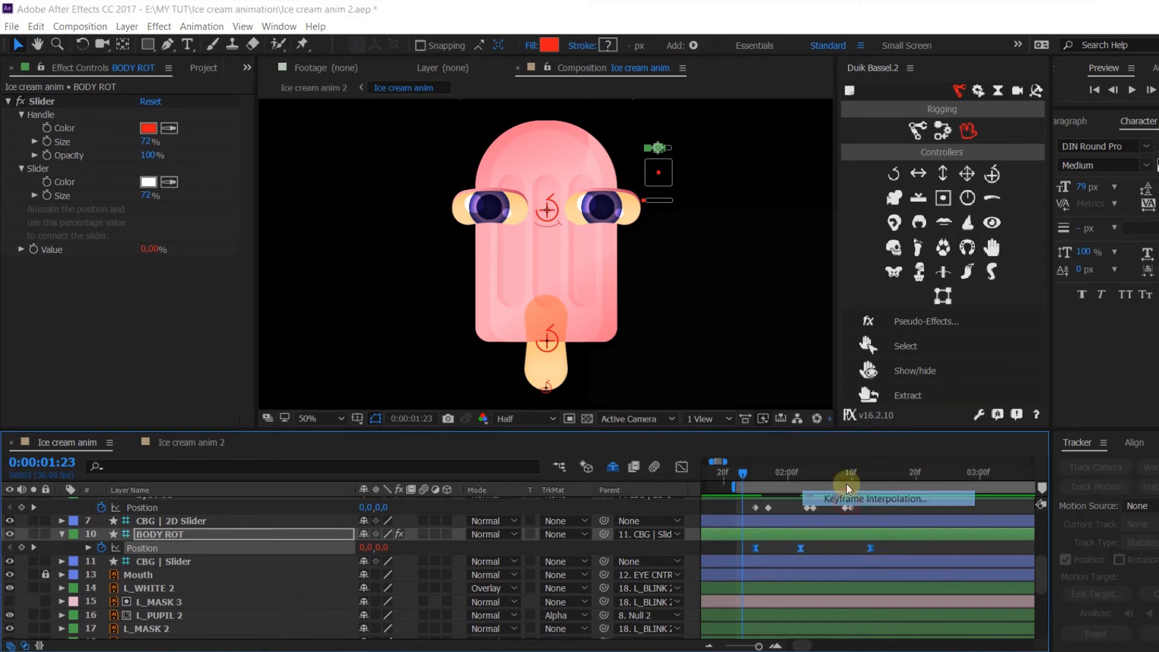
pyautogui.click(764, 294)
pyautogui.click(712, 317)
pyautogui.click(714, 403)
# Move the first two Eye POS keyframes to 0:00:01:16 and 0:00:01:18 and delay the last four to start at 0:00:02:07
pyautogui.moveTo(746, 474); pyautogui.dragTo(762, 540)
pyautogui.click(864, 557)
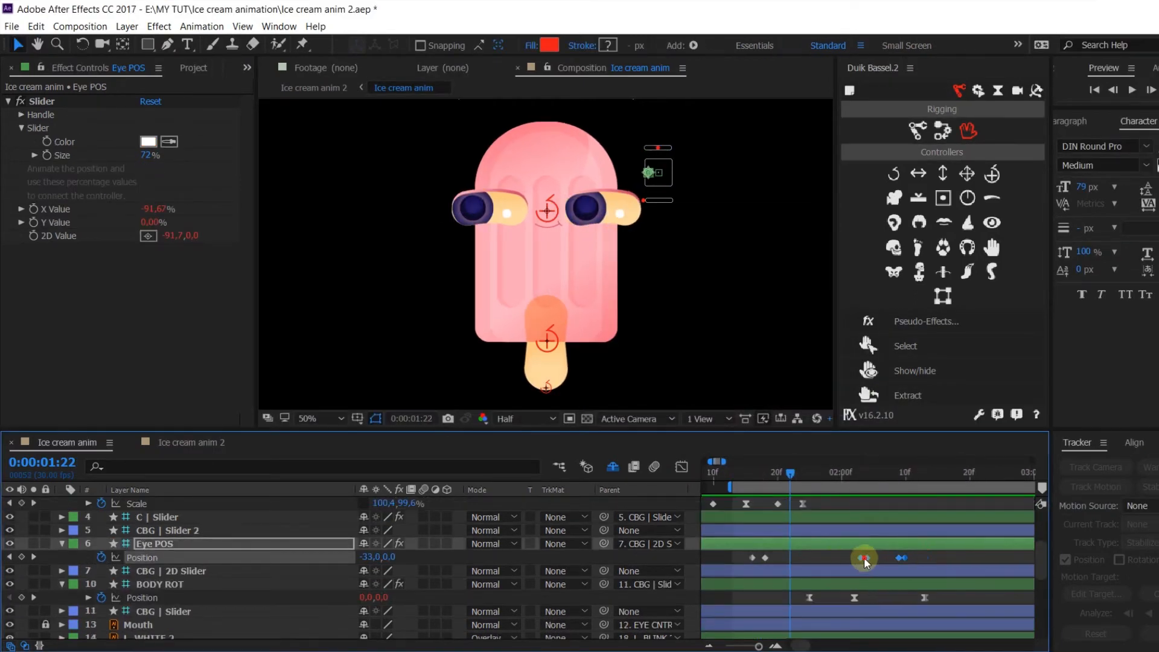
pyautogui.click(652, 148)
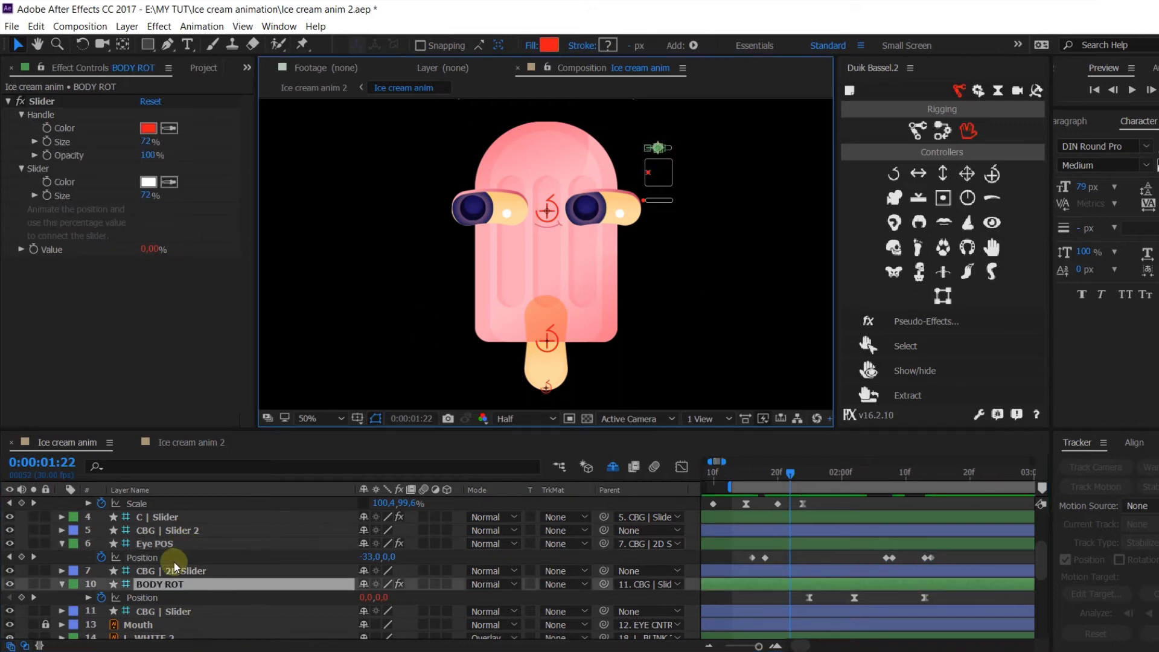
# Keyframe the C | Slider Position with X -50 at 0:00:01:18 and X 50 a few frames on
pyautogui.click(157, 516)
pyautogui.press('p')
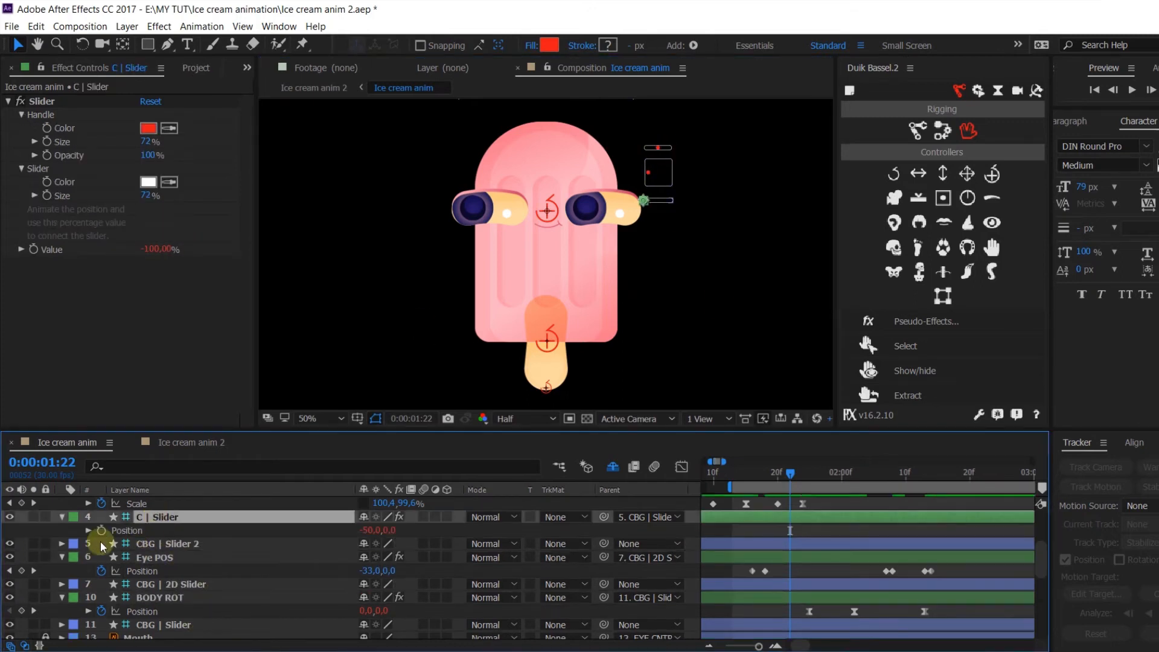
pyautogui.click(764, 476)
pyautogui.click(101, 530)
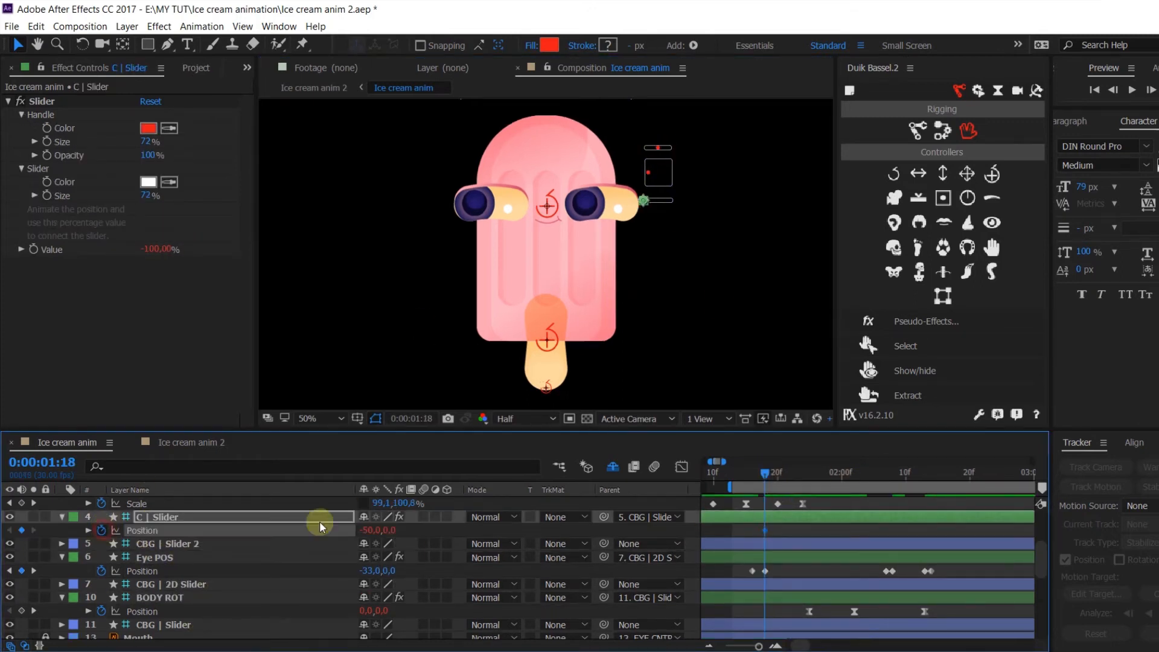
pyautogui.moveTo(382, 527); pyautogui.dragTo(790, 533)
pyautogui.click(369, 525)
# Preview the slider motion and retime the C | Slider Position keyframes to 0:00:01:11 and 0:00:01:26
pyautogui.click(785, 529)
pyautogui.click(742, 474)
pyautogui.press('space')
pyautogui.press('space')
pyautogui.click(792, 530)
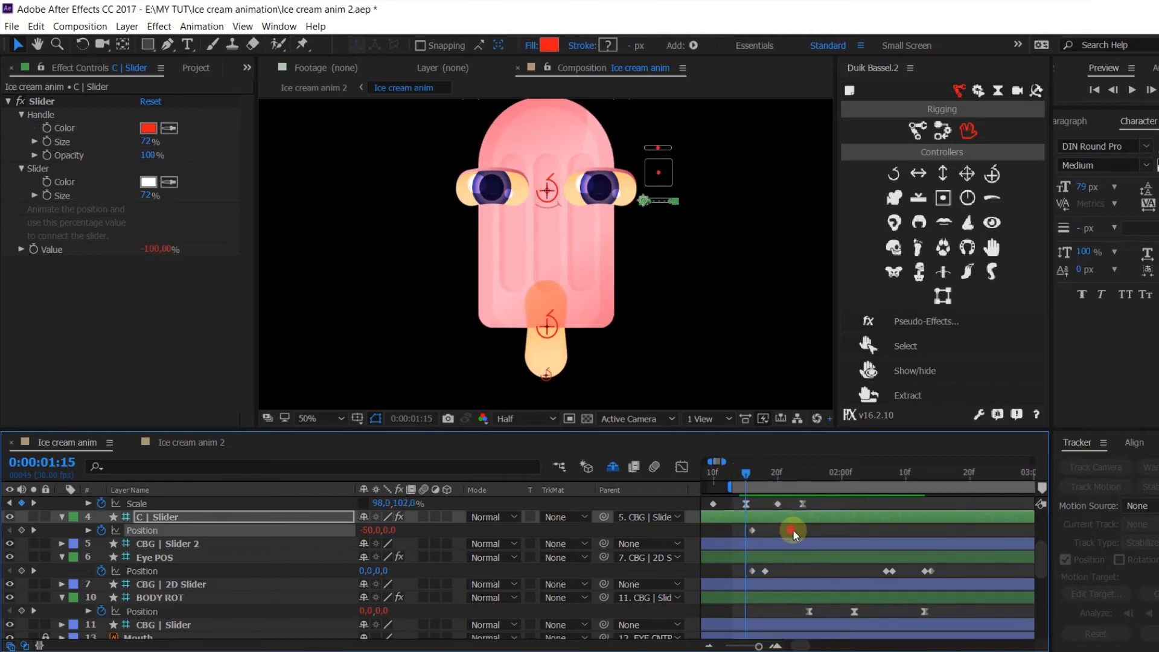
pyautogui.press('space')
pyautogui.press('space')
pyautogui.moveTo(851, 527); pyautogui.dragTo(749, 539)
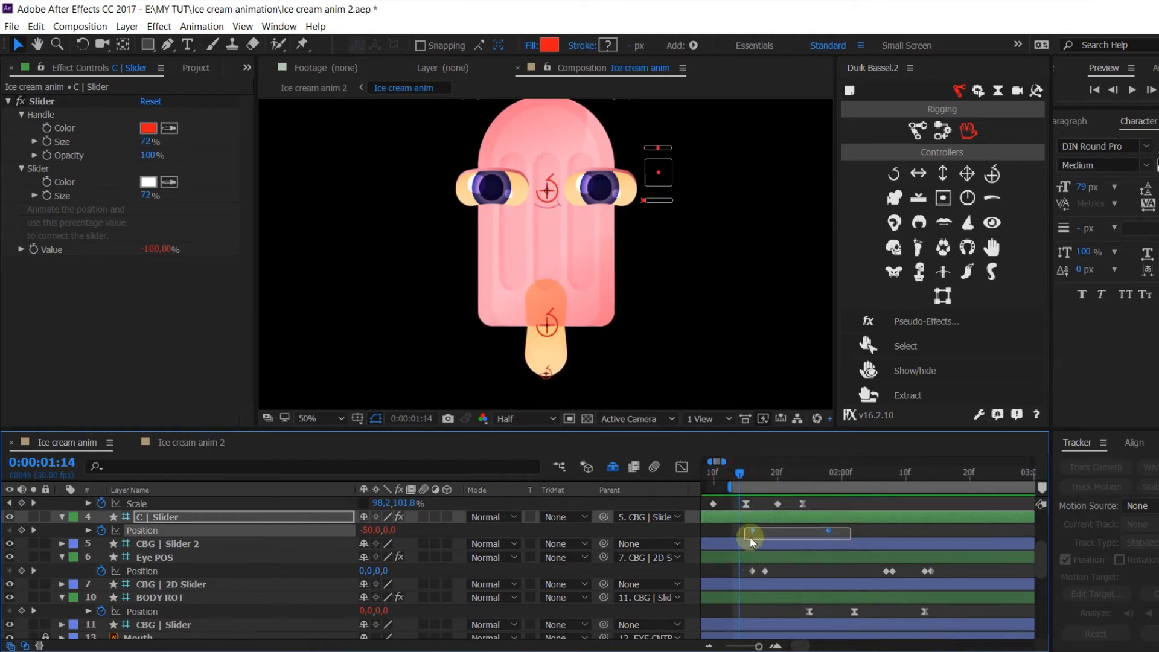
pyautogui.press('space')
pyautogui.press('space')
pyautogui.click(747, 531)
pyautogui.moveTo(732, 531); pyautogui.dragTo(726, 531)
# Move the first two Eye POS Position keyframes to 0:00:01:19 and 0:00:01:21 and preview
pyautogui.click(765, 570)
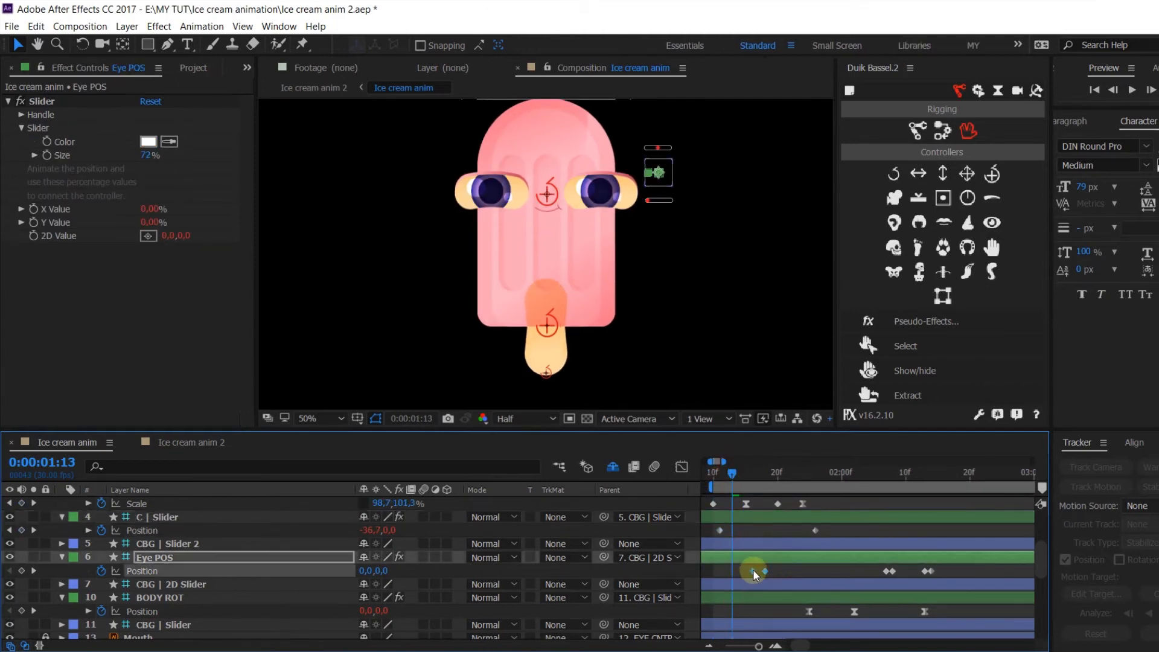
pyautogui.press('space')
pyautogui.click(809, 475)
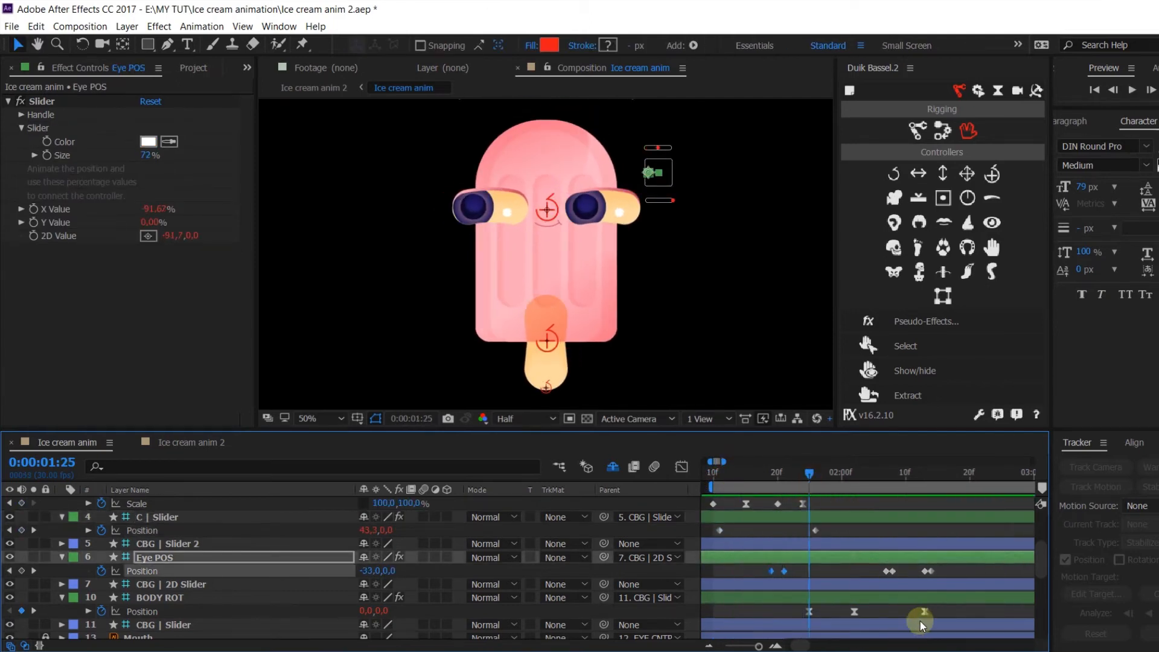
# Drop the middle BODY ROT counter-move by moving the last Position keyframe onto 0:00:02:02, and preview
pyautogui.moveTo(925, 612); pyautogui.dragTo(852, 610)
pyautogui.press('space')
pyautogui.press('space')
# Keyframe the STICK POS Rotation at 0° at 0:00:01:19 and give it a slight clockwise tilt at 0:00:01:25
pyautogui.moveTo(758, 473); pyautogui.dragTo(771, 508)
pyautogui.click(546, 387)
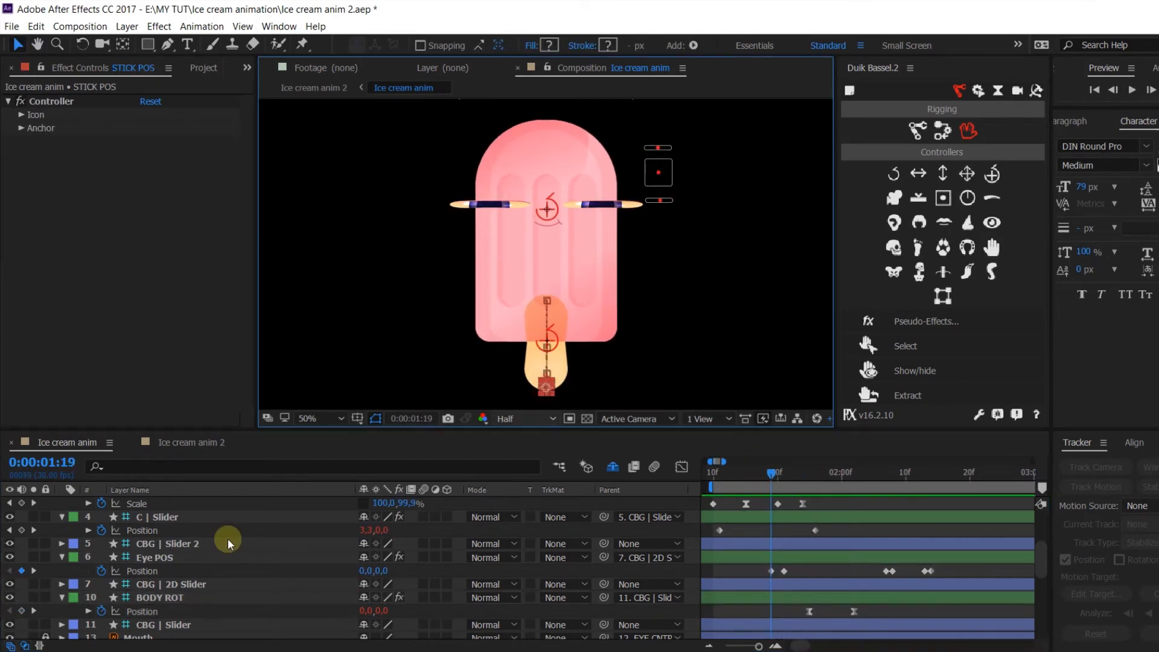
pyautogui.scroll(3, 228, 543)
pyautogui.scroll(-2, 210, 583)
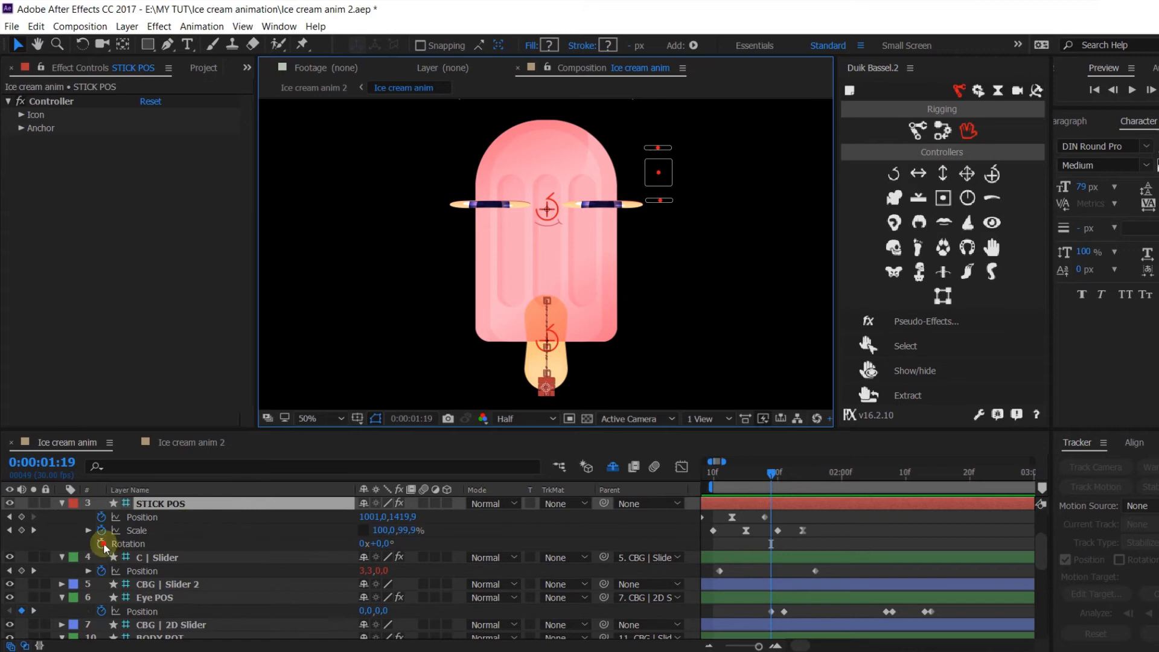
pyautogui.scroll(-3, 103, 542)
pyautogui.click(807, 473)
pyautogui.scroll(4, 161, 554)
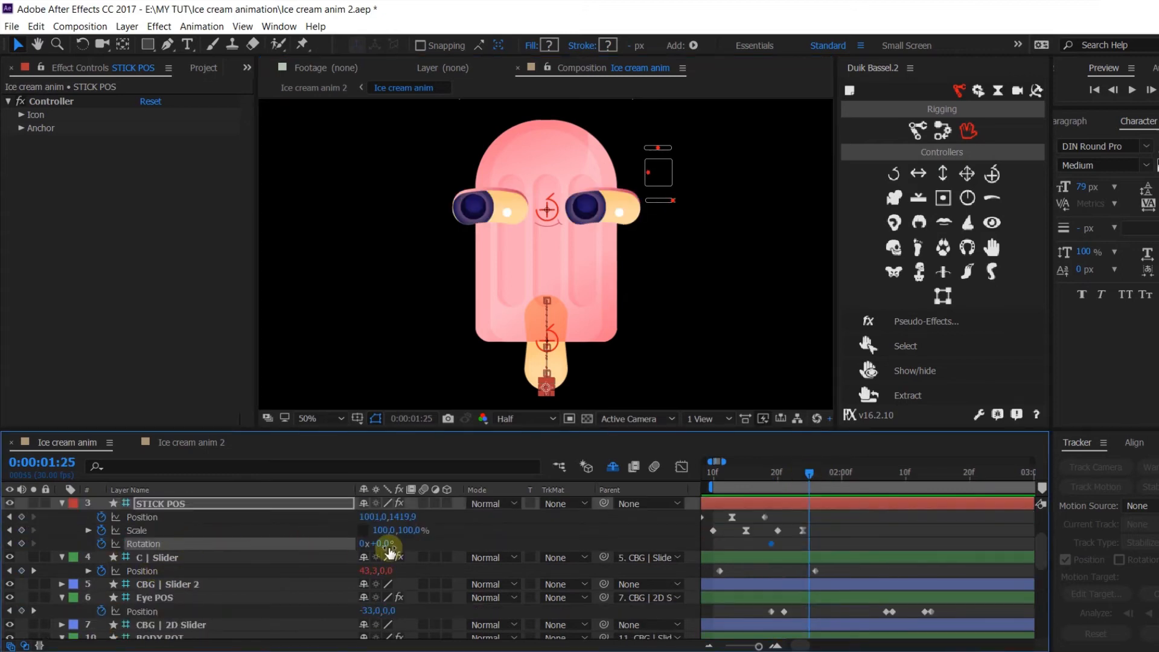
pyautogui.press('Return')
# Set the STICK POS Rotation to -1° at 0:00:02:02 and to 0° at 0:00:02:08
pyautogui.scroll(-3, 800, 579)
pyautogui.click(854, 473)
pyautogui.scroll(3, 840, 578)
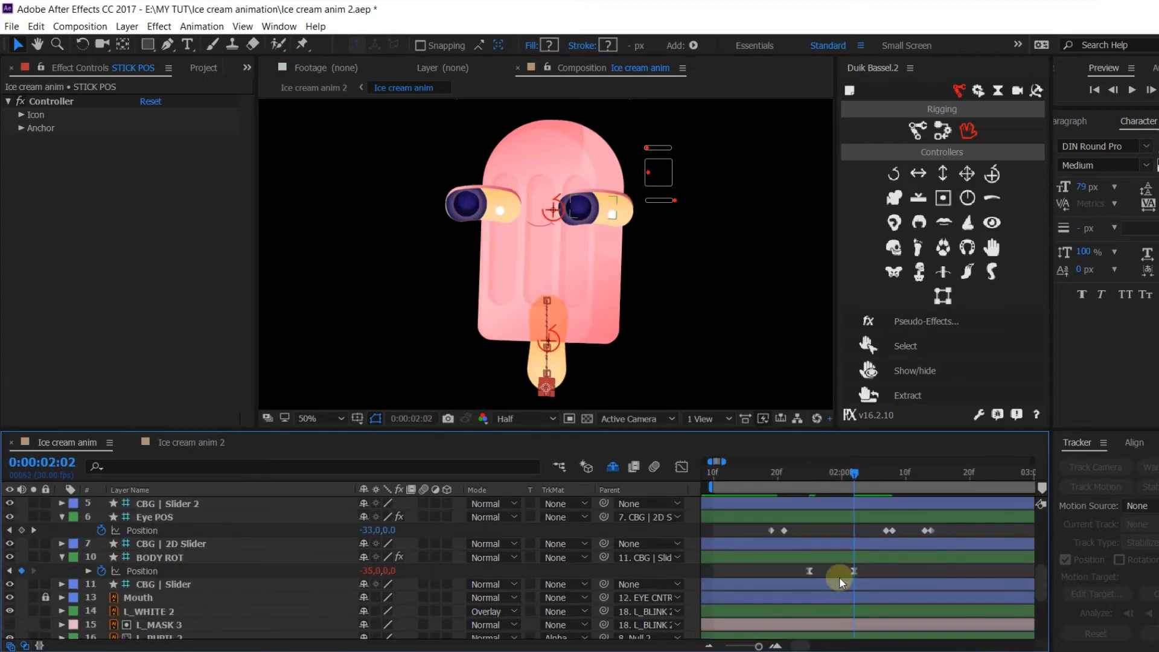
pyautogui.write('-1')
pyautogui.press('Return')
pyautogui.click(893, 475)
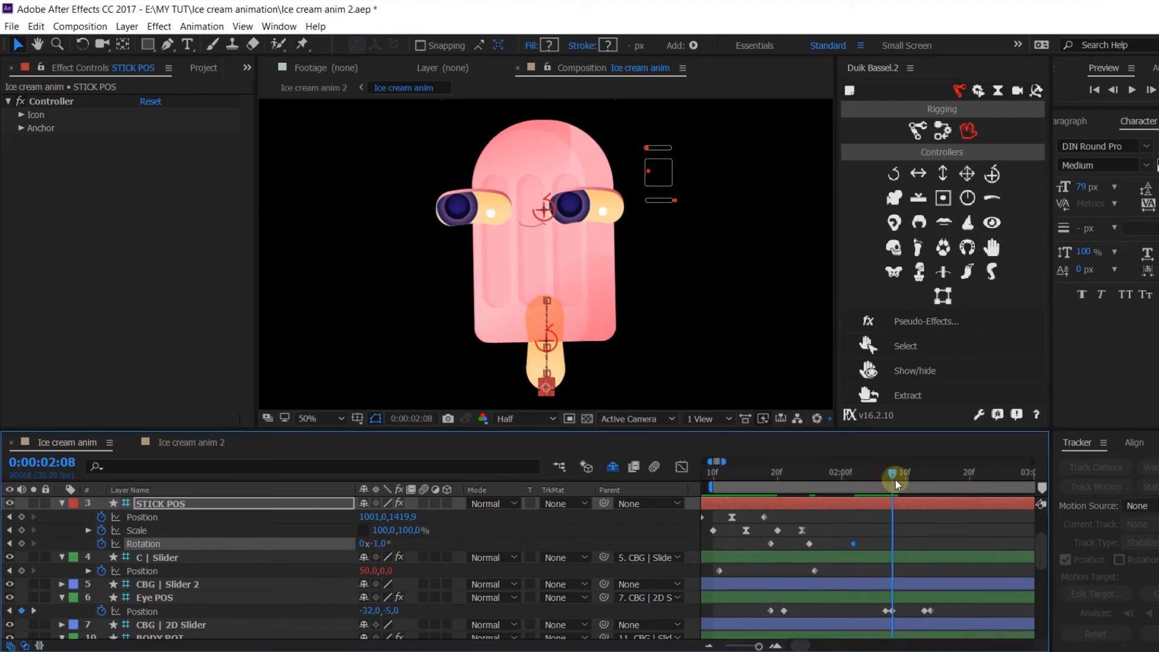
pyautogui.click(382, 544)
pyautogui.write('0')
pyautogui.press('Return')
# Ease the four STICK POS Rotation keyframes and preview the turn with its sway
pyautogui.click(766, 473)
pyautogui.press('space')
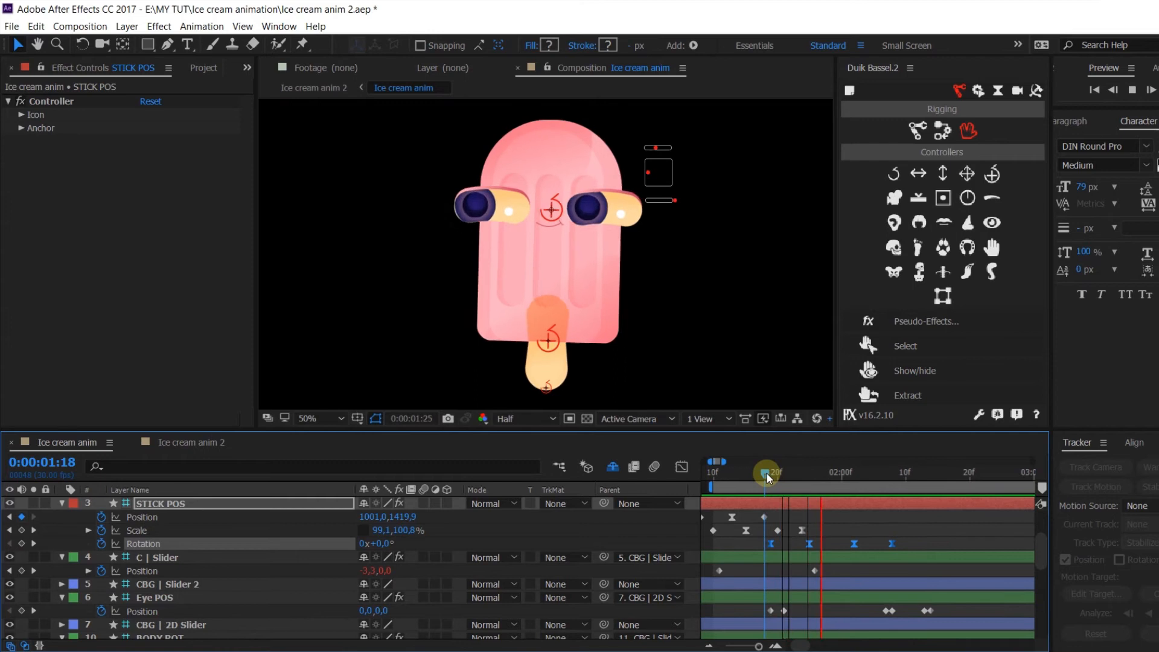
pyautogui.scroll(-3, 792, 512)
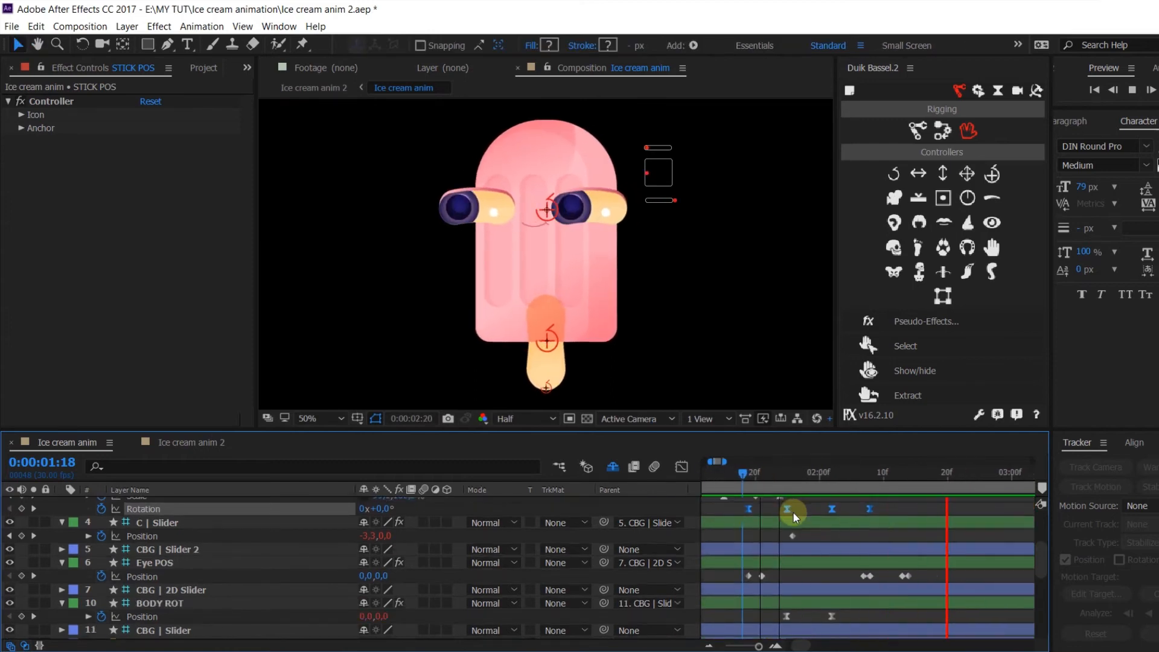
pyautogui.press('space')
pyautogui.click(813, 475)
pyautogui.press('space')
pyautogui.press('space')
# Move the last two Eye POS Position keyframes two frames later, to 0:00:02:15 and 0:00:02:16
pyautogui.click(909, 475)
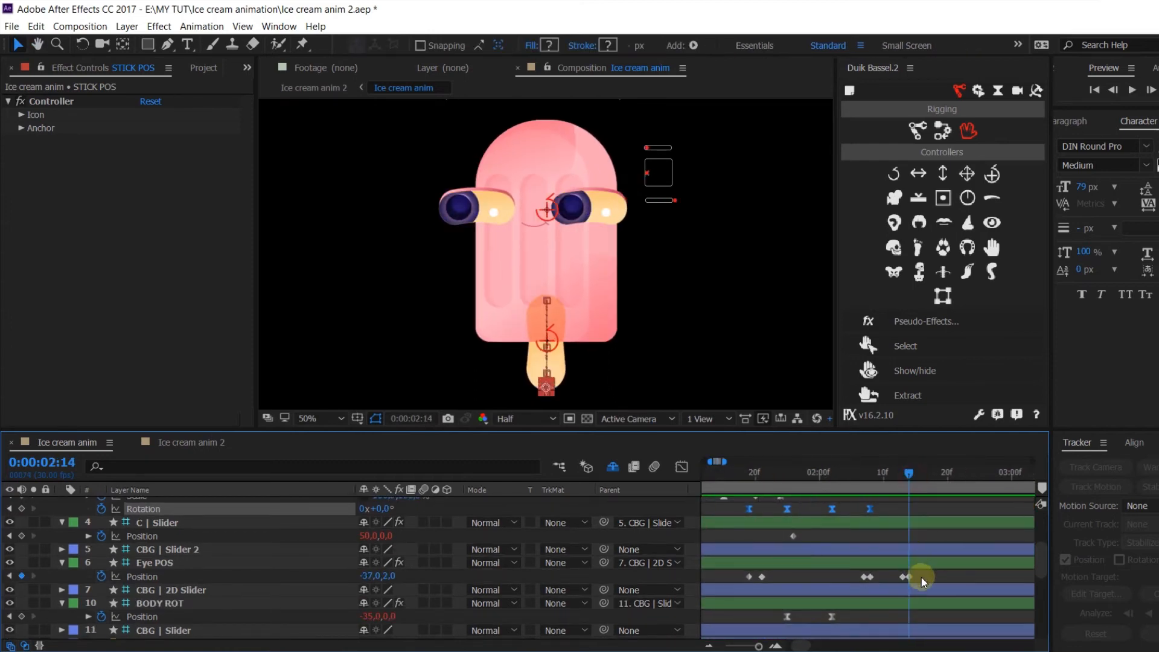
pyautogui.moveTo(907, 577); pyautogui.dragTo(915, 580)
pyautogui.moveTo(921, 475); pyautogui.dragTo(904, 478)
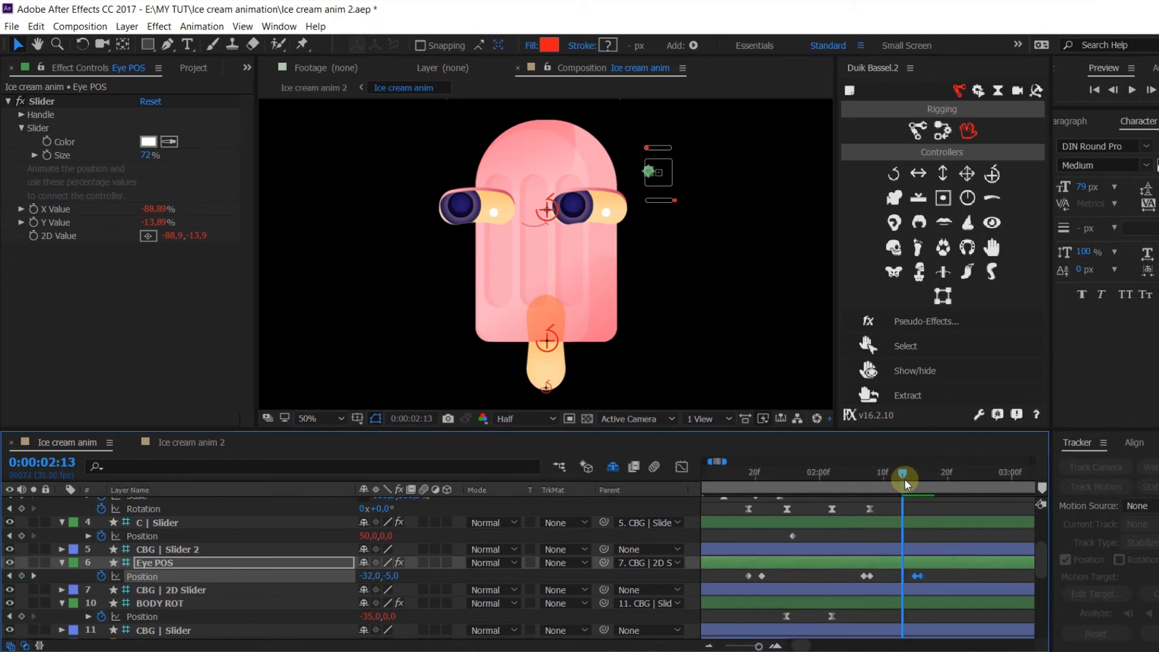
# Paste a copy of the two C | Slider Position keyframes at 0:00:02:13 and time-reverse the copy
pyautogui.scroll(1, 854, 558)
pyautogui.press('-')
pyautogui.moveTo(798, 580); pyautogui.dragTo(796, 583)
pyautogui.hotkey('ctrl', 'c')
pyautogui.hotkey('ctrl', 'v')
pyautogui.rightClick(903, 577)
pyautogui.click(886, 565)
pyautogui.click(944, 477)
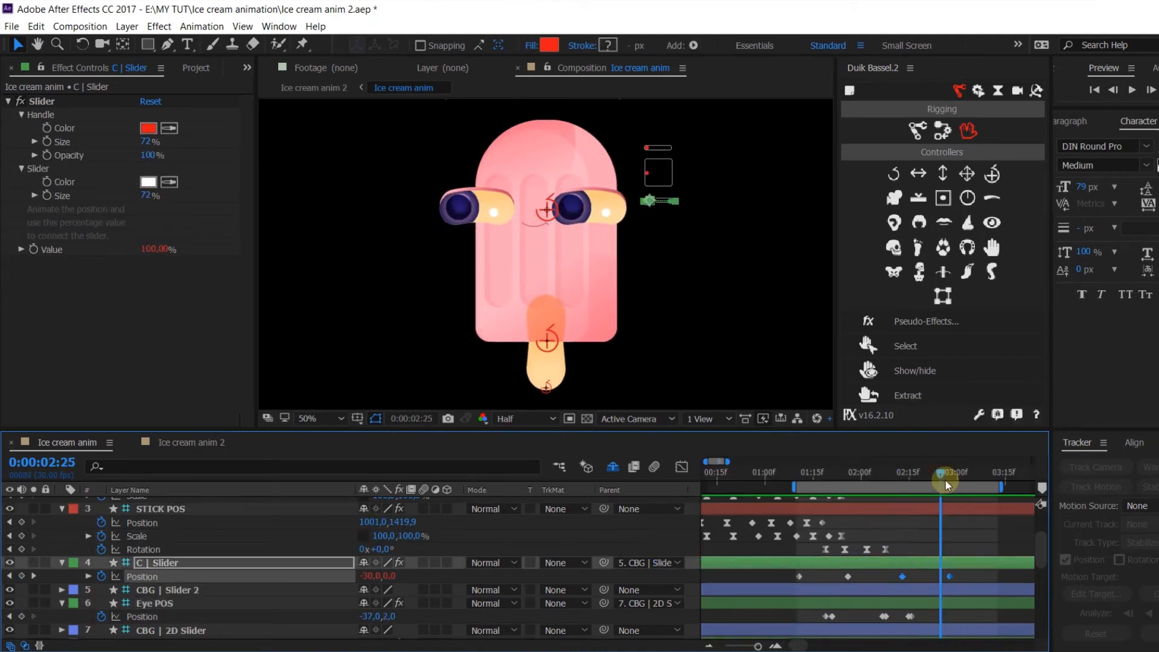
# Key the Eye POS Position at 0:00:02:26, set it to -34, 1 at 0:00:02:27, and preview the eye movement
pyautogui.click(21, 616)
pyautogui.press('=')
pyautogui.press('=')
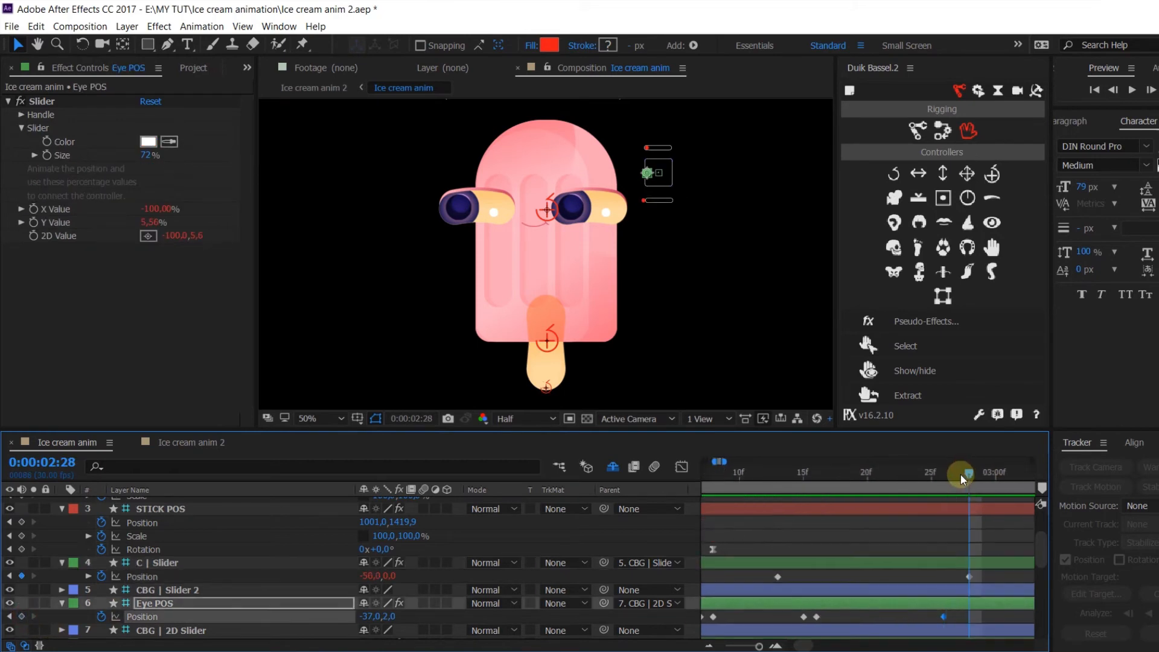
pyautogui.click(961, 475)
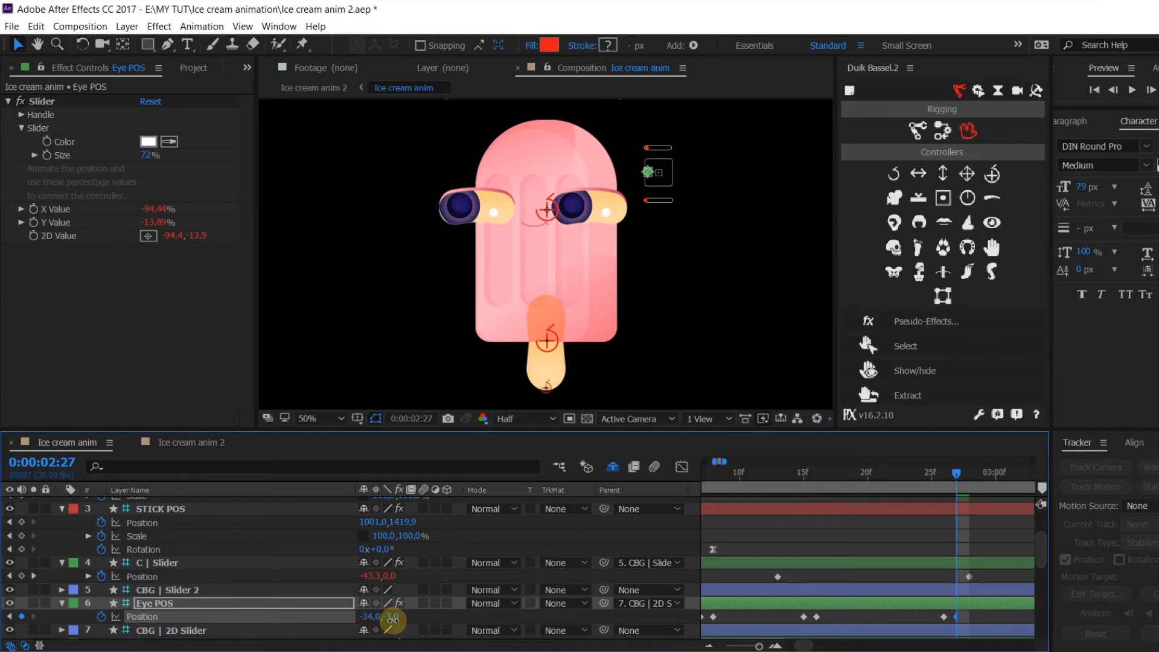
pyautogui.click(805, 481)
pyautogui.press('space')
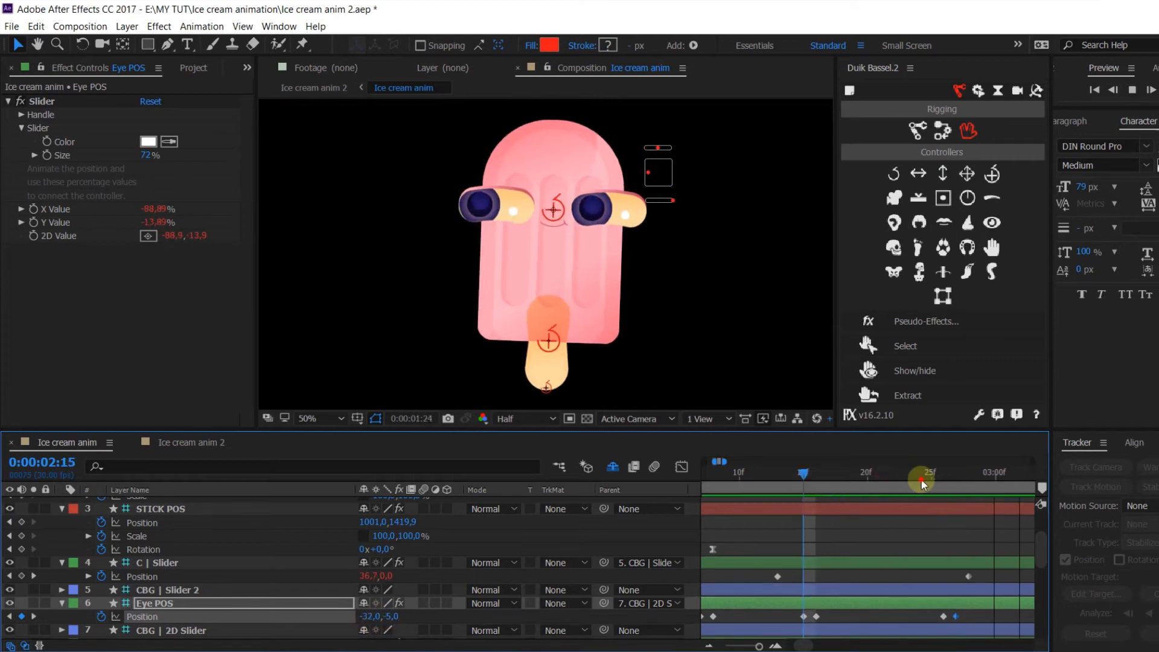
# Move the last two Eye POS Position keyframes to 0:00:02:28 and 0:00:02:29 and preview the animation from the start
pyautogui.click(919, 476)
pyautogui.moveTo(966, 612); pyautogui.dragTo(944, 622)
pyautogui.press('-')
pyautogui.press('-')
pyautogui.press('-')
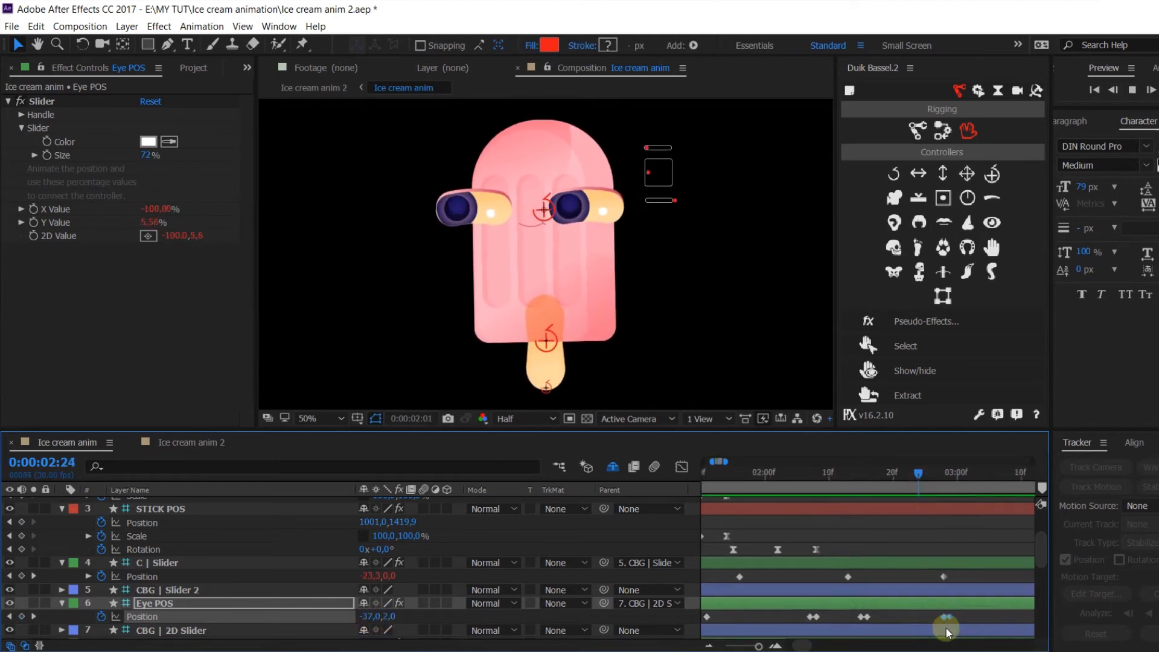
pyautogui.moveTo(718, 477); pyautogui.dragTo(664, 476)
pyautogui.press('space')
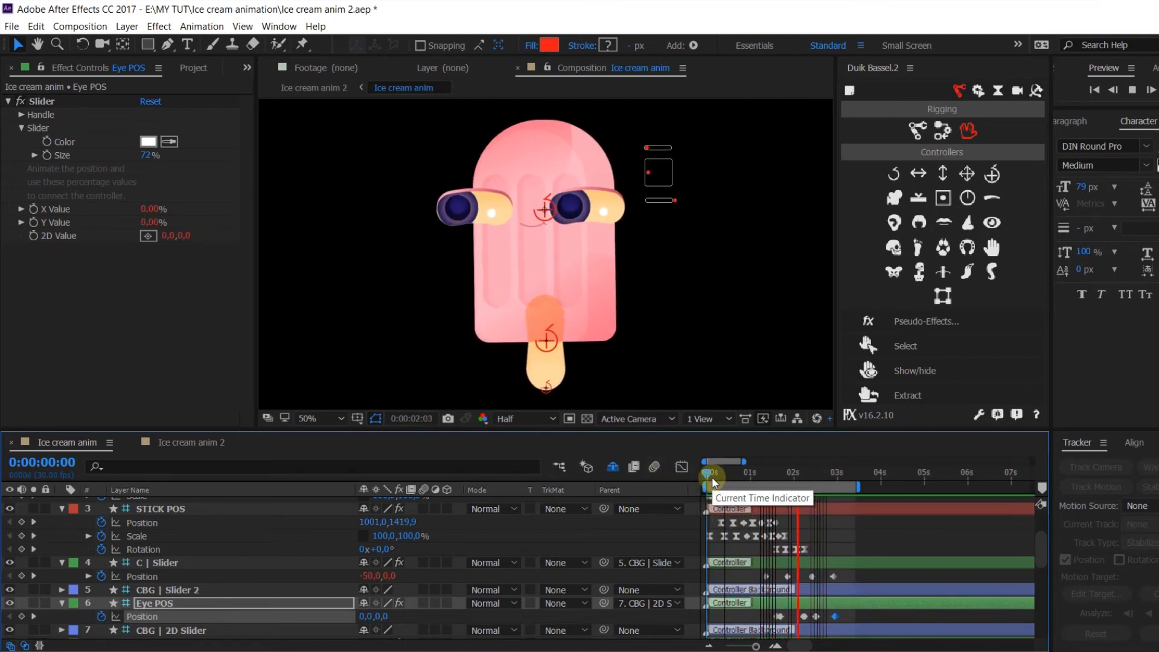
pyautogui.press('space')
pyautogui.press('space')
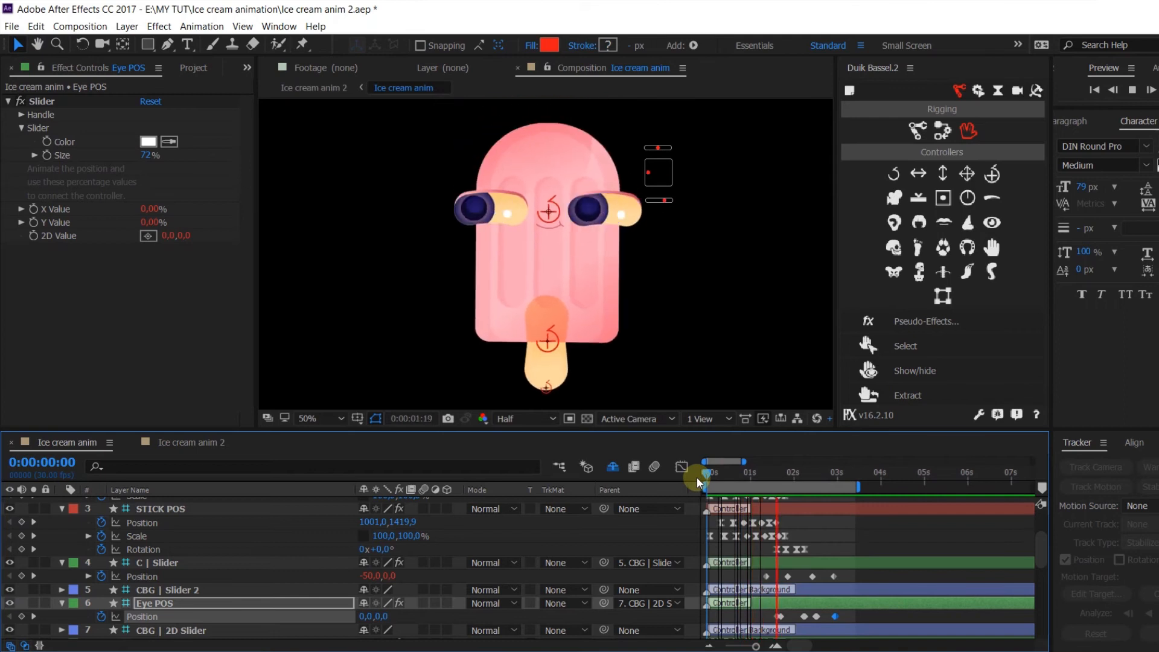
# Key the STICK POS Rotation at 0:00:02:21, then set it to -1° at 0:00:03:01 and to 2° at 0:00:03:11
pyautogui.moveTo(797, 478); pyautogui.dragTo(825, 490)
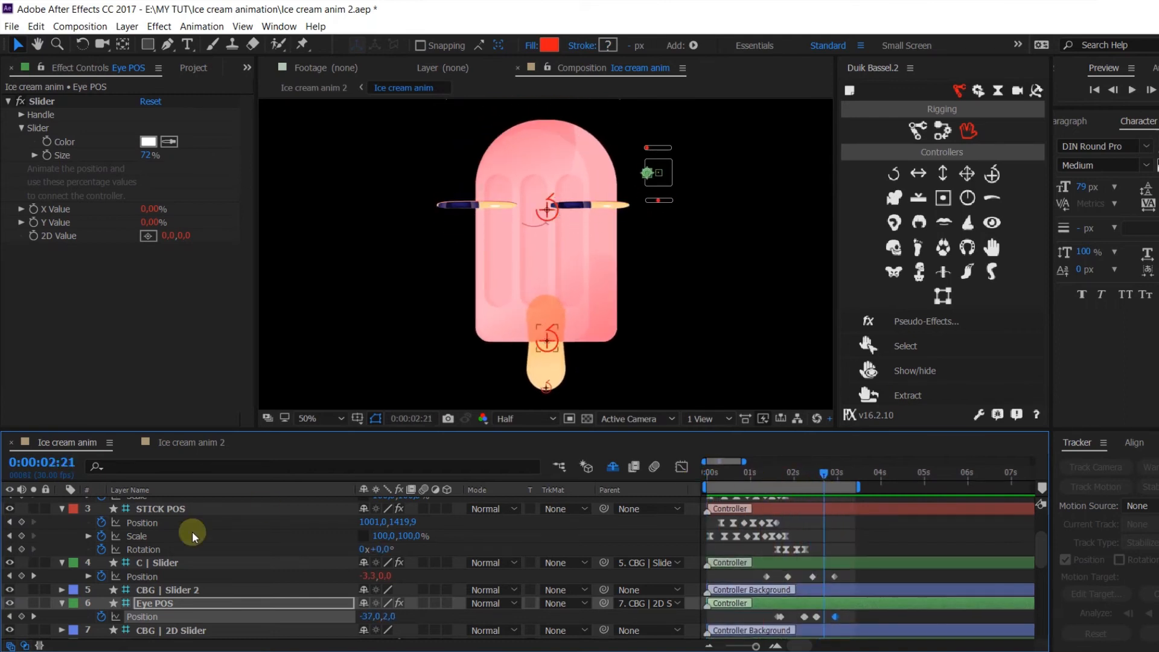
pyautogui.click(22, 550)
pyautogui.press('=')
pyautogui.press('=')
pyautogui.click(873, 482)
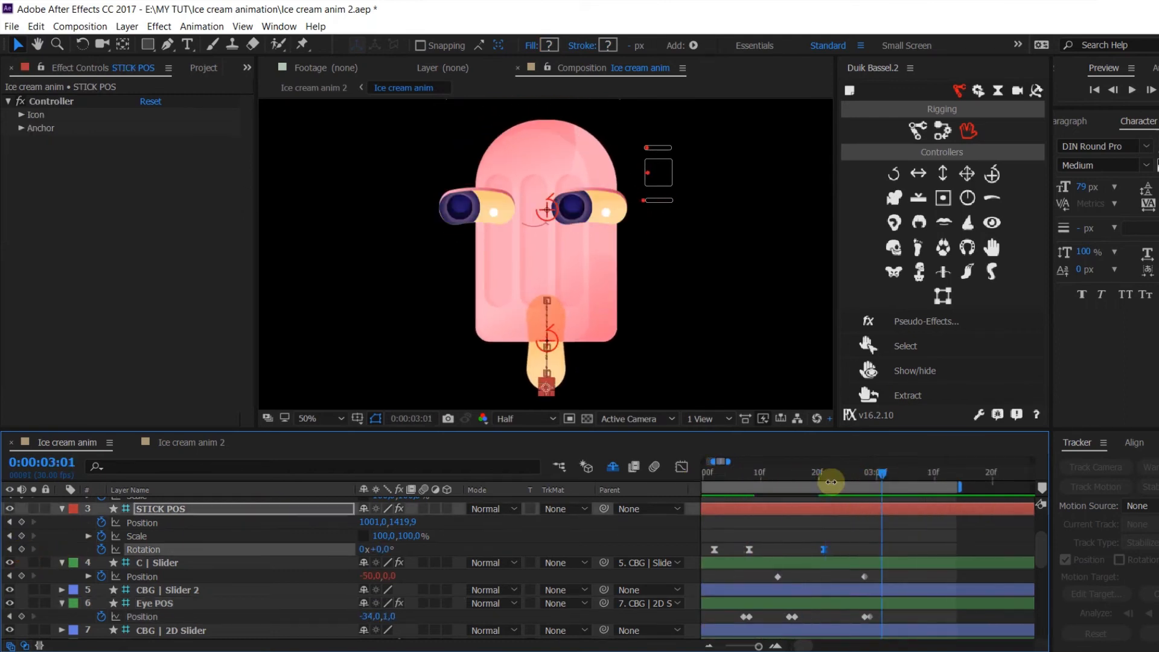
pyautogui.moveTo(384, 548); pyautogui.dragTo(381, 549)
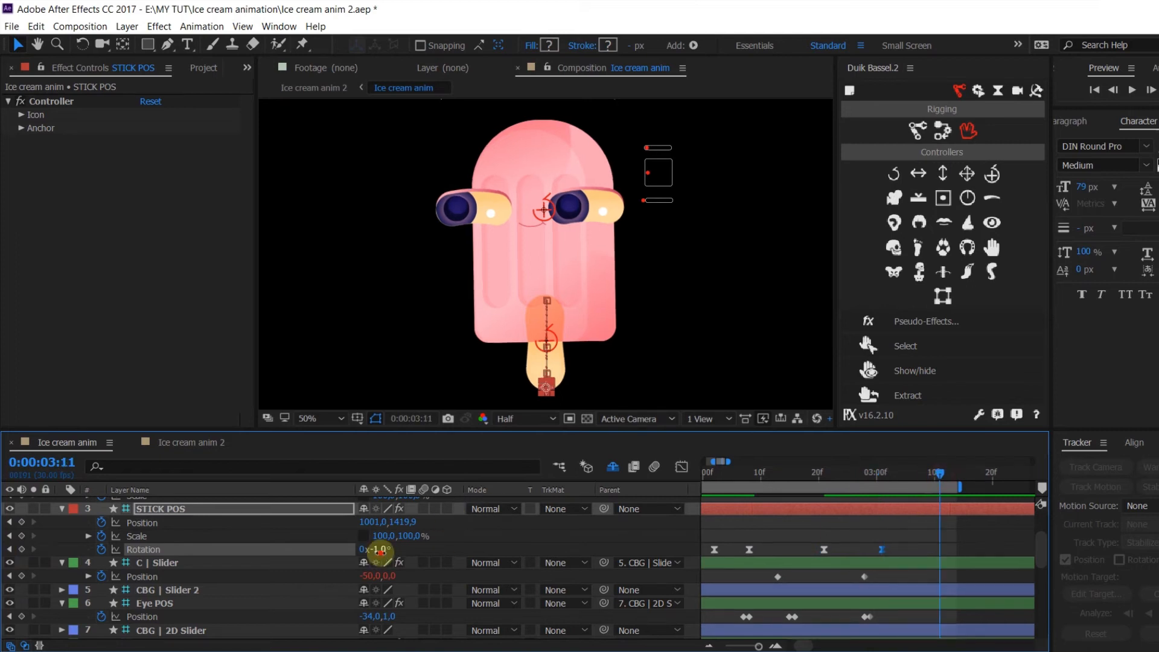
pyautogui.press('Return')
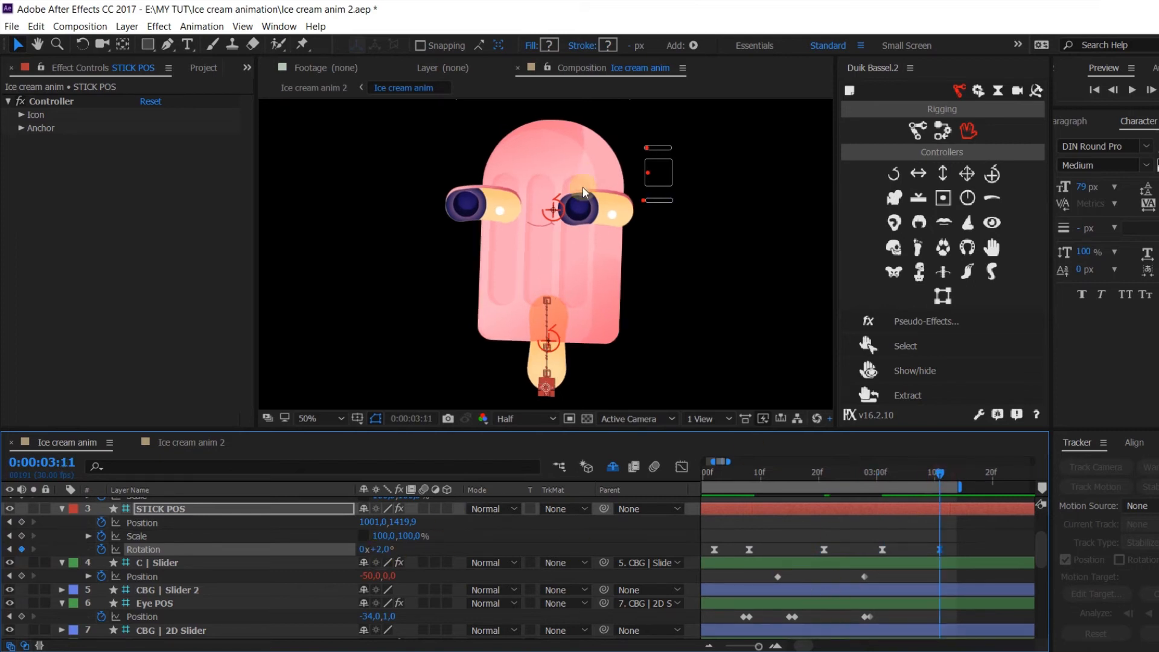
# Key the BODY ROT Position at 0:00:03:01 and set it to 0, 0 at 0:00:03:11
pyautogui.scroll(-3, 907, 589)
pyautogui.click(21, 576)
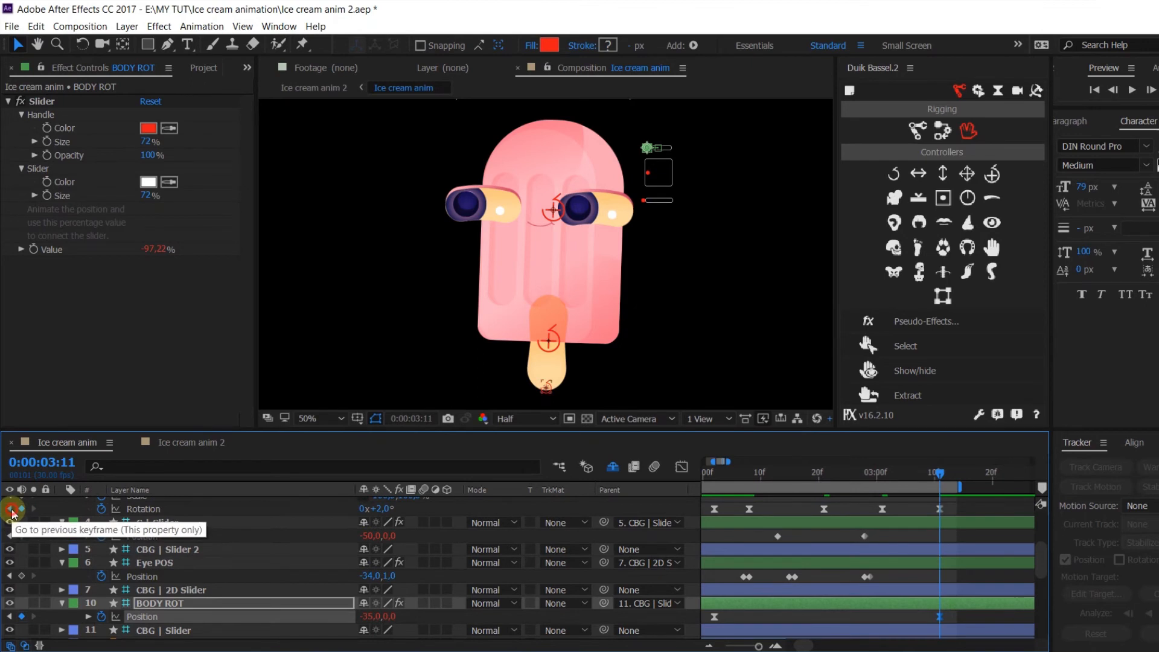
pyautogui.hotkey('shift', 'pageup')
pyautogui.hotkey('shift', 'pagedown')
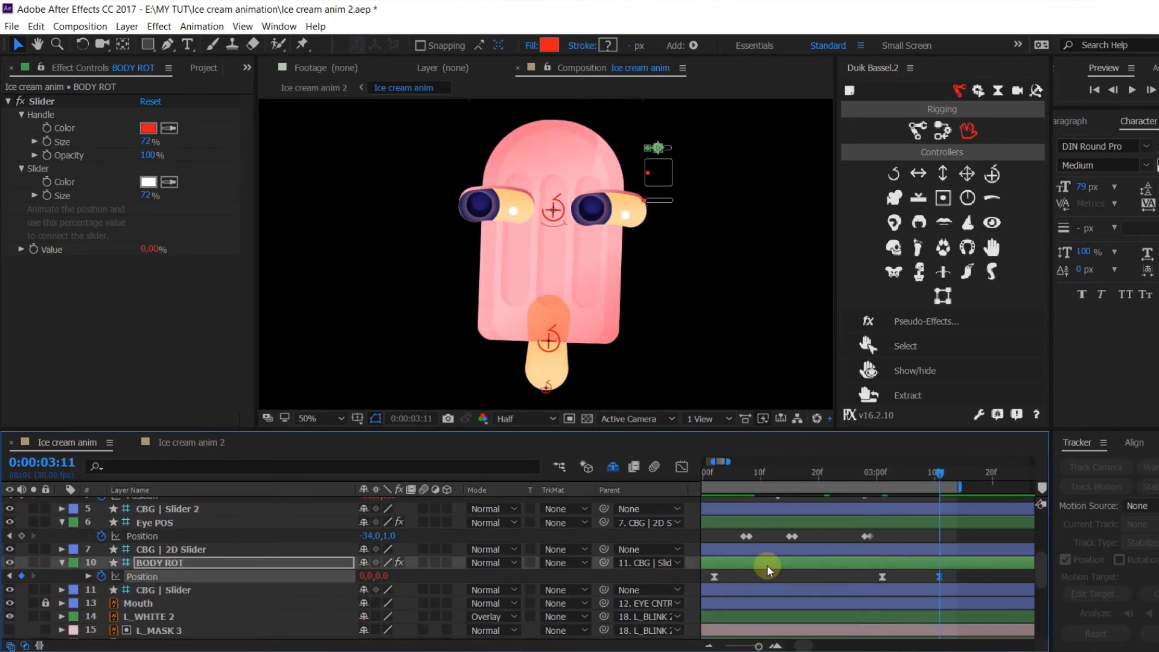
# Key the Eye POS Position at 0:00:03:09 and give it the value 0, 0 at 0:00:03:11
pyautogui.moveTo(919, 475); pyautogui.dragTo(926, 476)
pyautogui.press('-')
pyautogui.click(22, 536)
pyautogui.press('=')
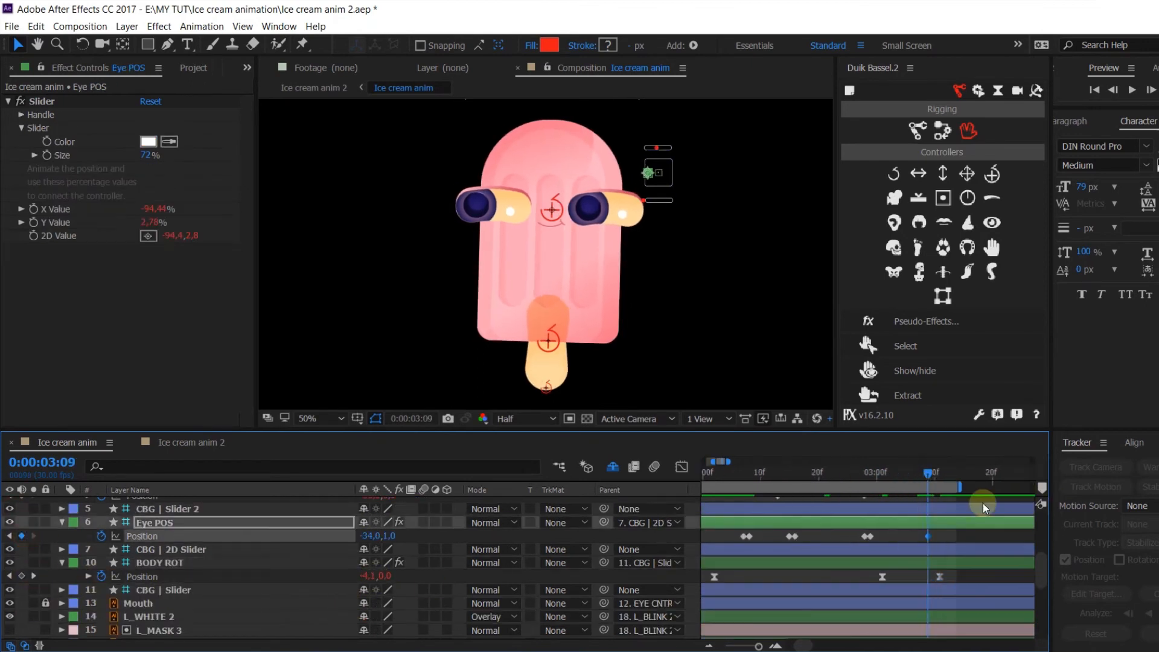
pyautogui.click(939, 476)
pyautogui.press('-')
pyautogui.click(788, 537)
pyautogui.hotkey('ctrl', 'c')
pyautogui.hotkey('ctrl', 'v')
pyautogui.scroll(2, 900, 559)
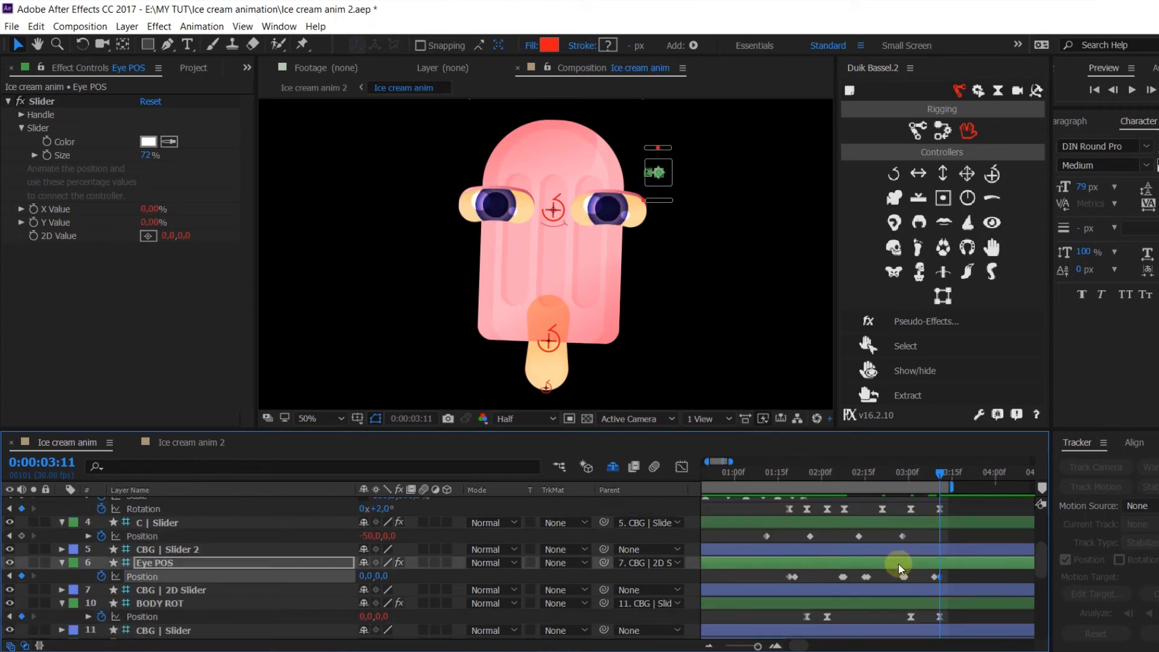
# Paste a copy of the first two C | Slider Position keyframes so it starts at 0:00:03:05, and preview it
pyautogui.moveTo(830, 574); pyautogui.dragTo(753, 589)
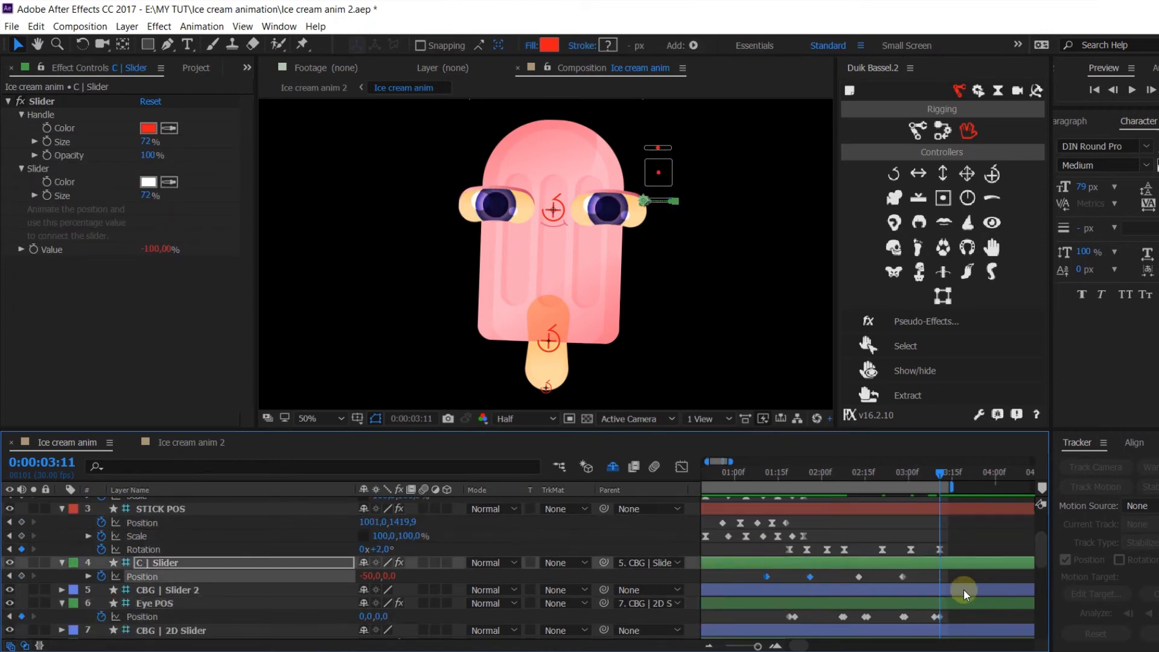
pyautogui.moveTo(950, 566); pyautogui.dragTo(923, 580)
pyautogui.click(896, 472)
pyautogui.press('space')
# Move the last three STICK POS Rotation keyframes to 0:00:02:26, 0:00:03:02 and 0:00:03:10
pyautogui.moveTo(896, 472); pyautogui.dragTo(885, 472)
pyautogui.press('=')
pyautogui.moveTo(878, 547); pyautogui.dragTo(907, 549)
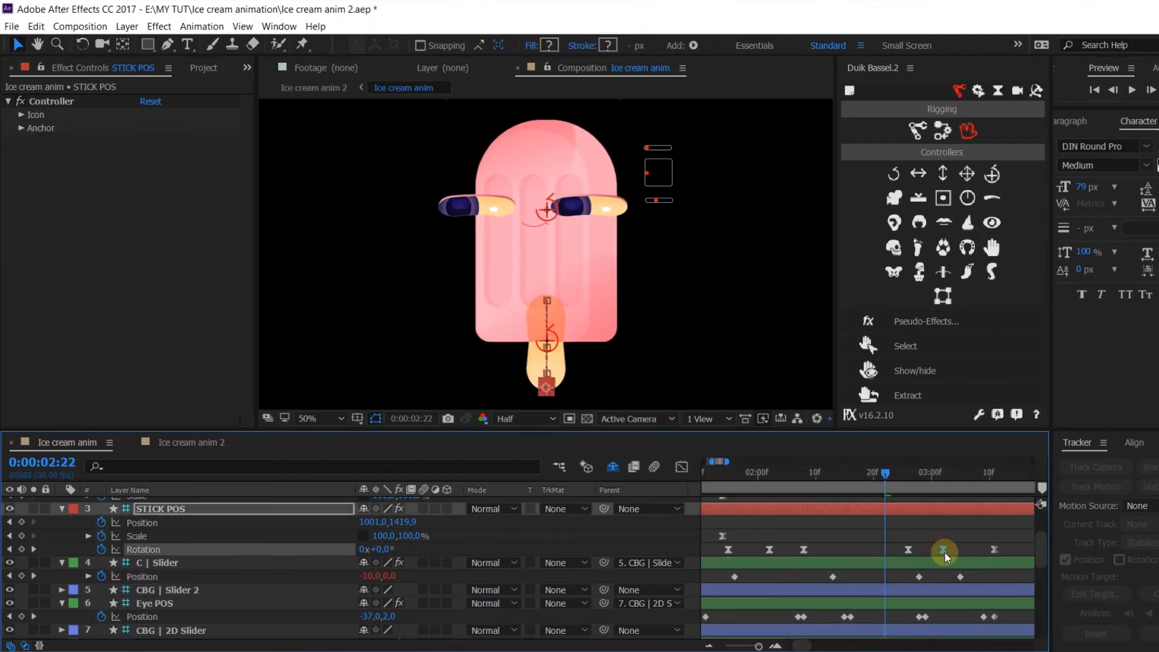
pyautogui.click(908, 474)
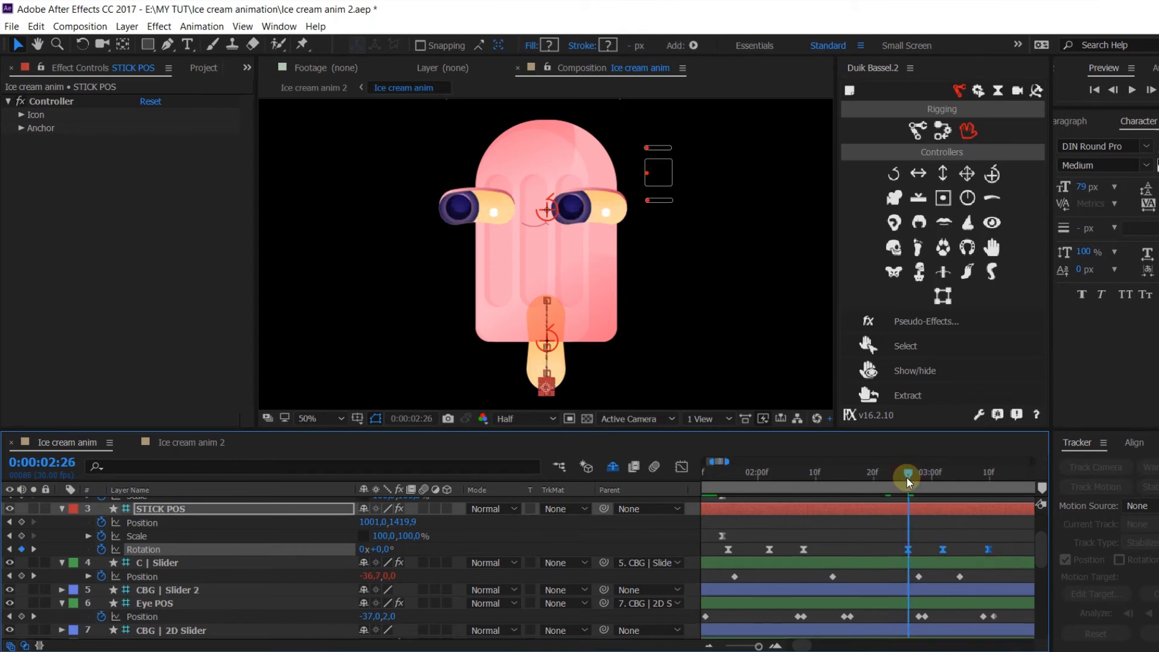
# Move the last two BODY ROT Position keyframes to 0:00:03:02 and 0:00:03:10 and preview the turn back
pyautogui.scroll(-2, 911, 555)
pyautogui.moveTo(1000, 578); pyautogui.dragTo(962, 593)
pyautogui.moveTo(962, 592); pyautogui.dragTo(944, 633)
pyautogui.scroll(2, 869, 580)
pyautogui.click(900, 475)
pyautogui.click(946, 475)
pyautogui.click(968, 632)
pyautogui.scroll(-3, 945, 627)
pyautogui.click(882, 474)
pyautogui.press('space')
pyautogui.press('space')
# Move the last STICK POS Rotation and BODY ROT Position keyframes to 0:00:03:09, and set the Rotation to 0° at 0:00:03:15
pyautogui.moveTo(882, 474); pyautogui.dragTo(910, 490)
pyautogui.scroll(4, 910, 489)
pyautogui.click(910, 523)
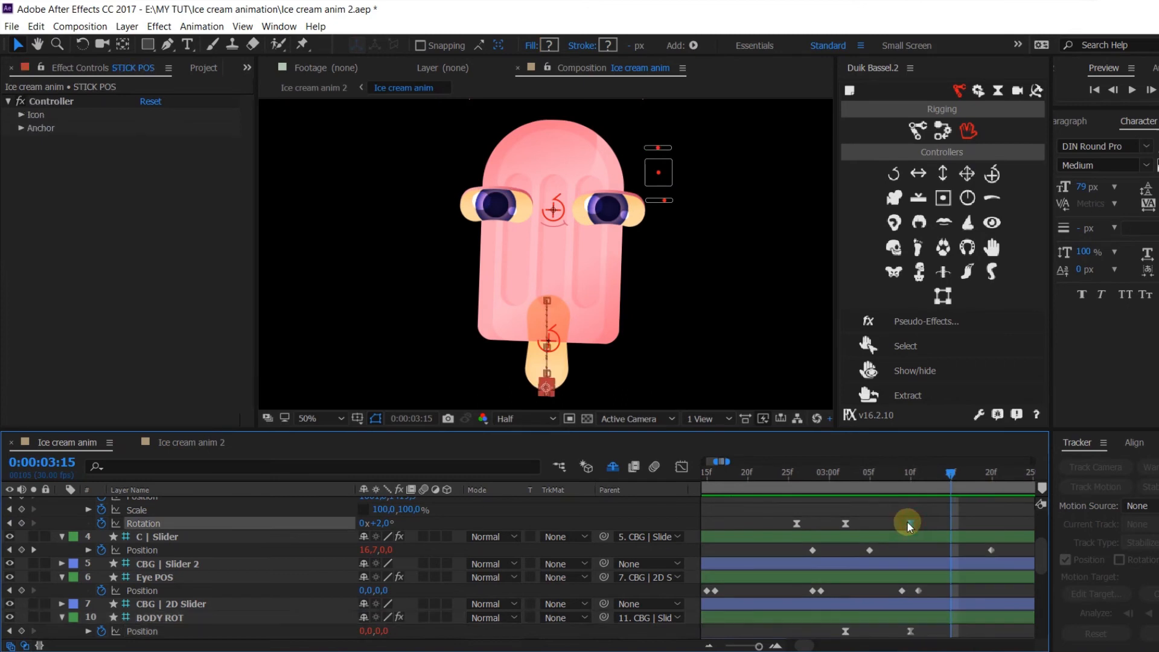
pyautogui.click(906, 632)
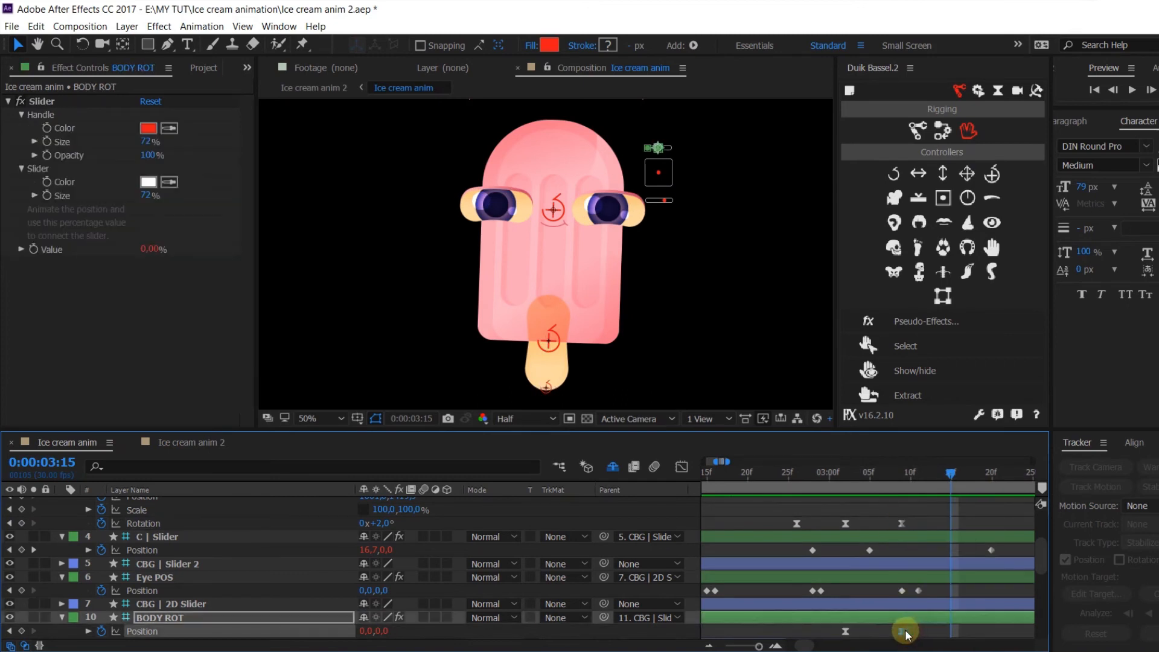
pyautogui.click(461, 510)
pyautogui.click(793, 476)
pyautogui.press('space')
pyautogui.press('space')
pyautogui.press('space')
# Move the last two Eye POS keyframes to 0:00:03:03 and 0:00:03:05, and the last two C | Slider keyframes to 0:00:03:02 and 0:00:03:17
pyautogui.moveTo(793, 476); pyautogui.dragTo(896, 539)
pyautogui.moveTo(926, 584); pyautogui.dragTo(857, 589)
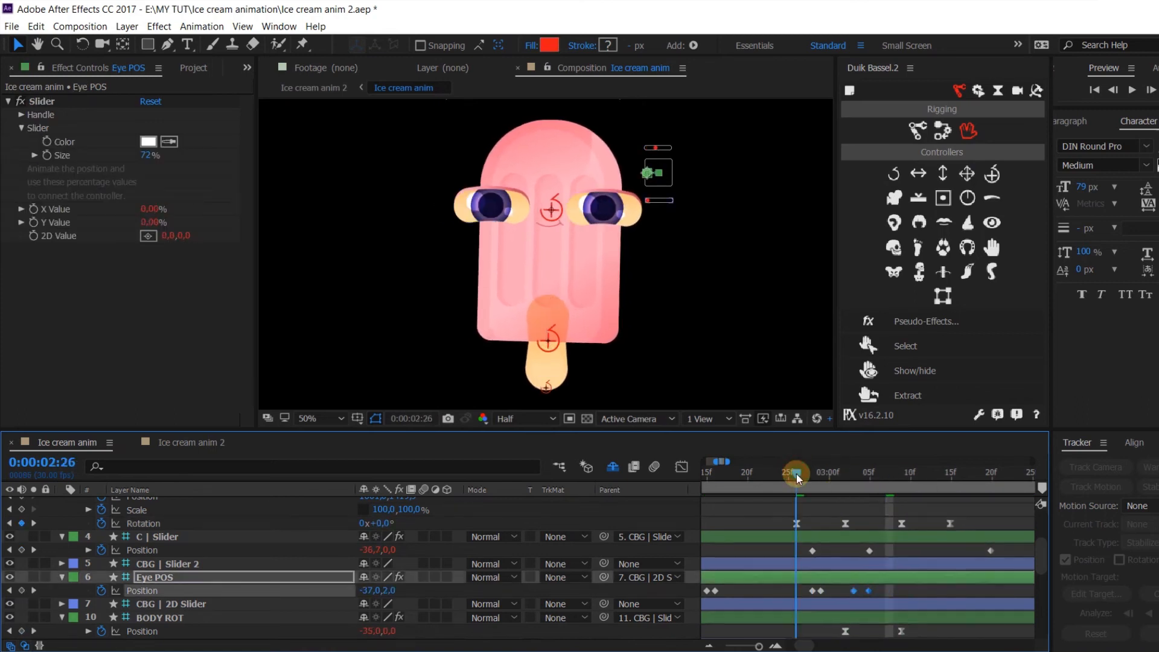
pyautogui.moveTo(795, 474); pyautogui.dragTo(788, 473)
pyautogui.moveTo(1005, 550); pyautogui.dragTo(850, 567)
pyautogui.moveTo(870, 551); pyautogui.dragTo(849, 551)
pyautogui.press('space')
pyautogui.press('-')
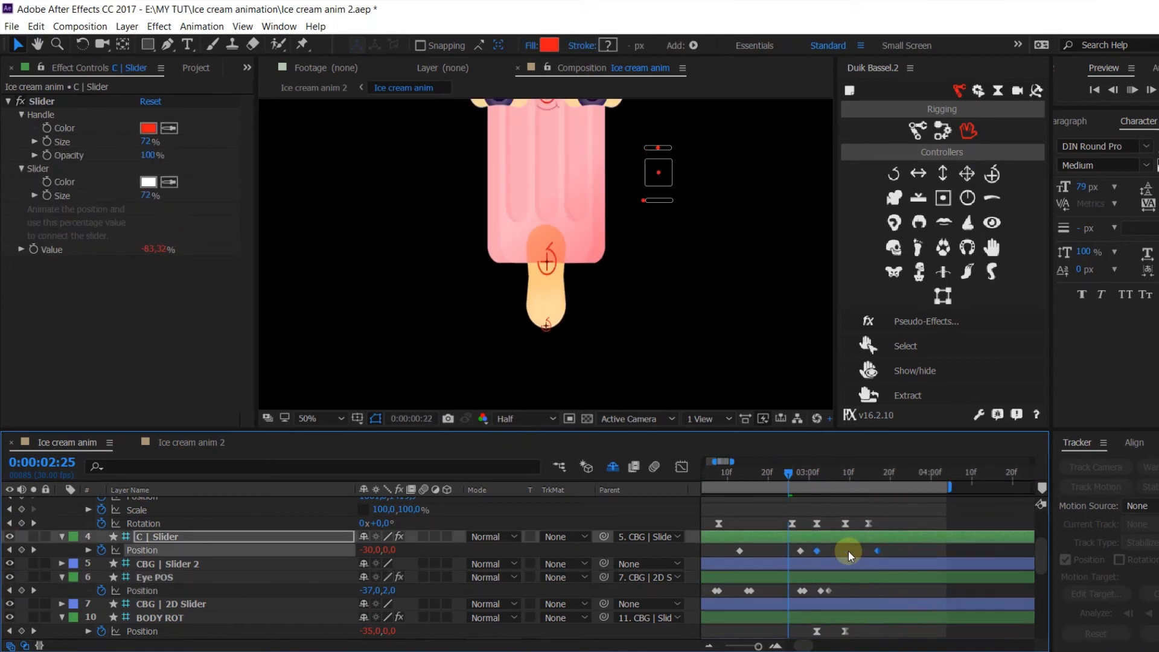
pyautogui.click(736, 475)
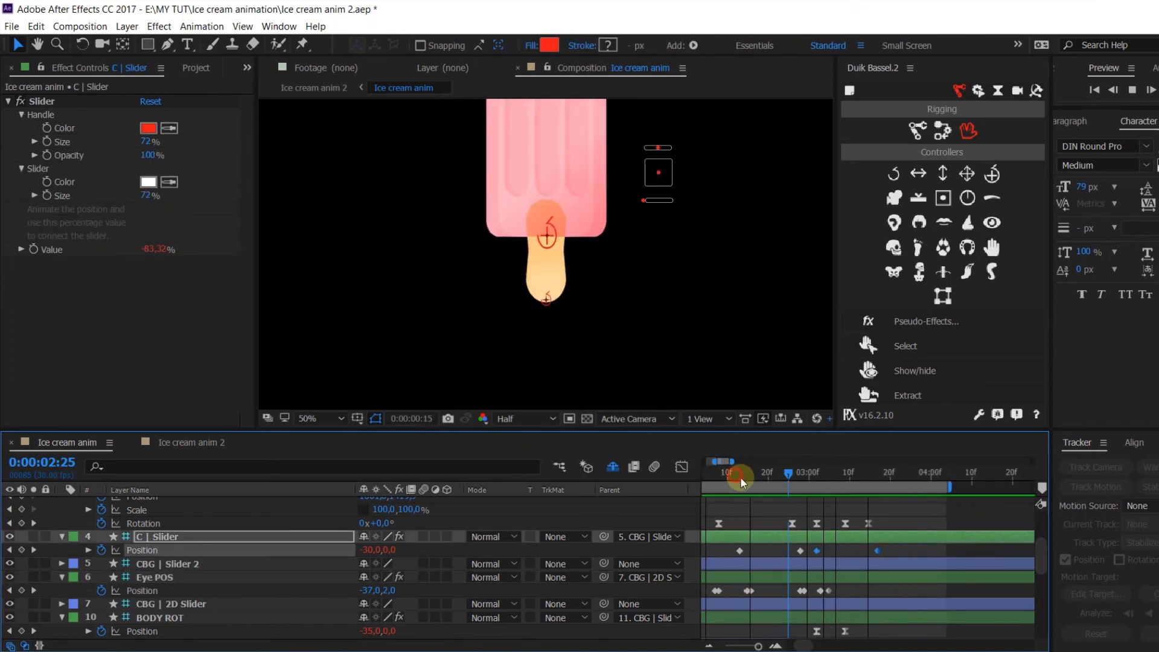
# Move the Eye POS Position keyframes at 0:00:02:28 and 0:00:02:29 to 0:00:02:24 and 0:00:02:25 and preview the result
pyautogui.moveTo(804, 591); pyautogui.dragTo(787, 585)
pyautogui.click(734, 469)
pyautogui.press('space')
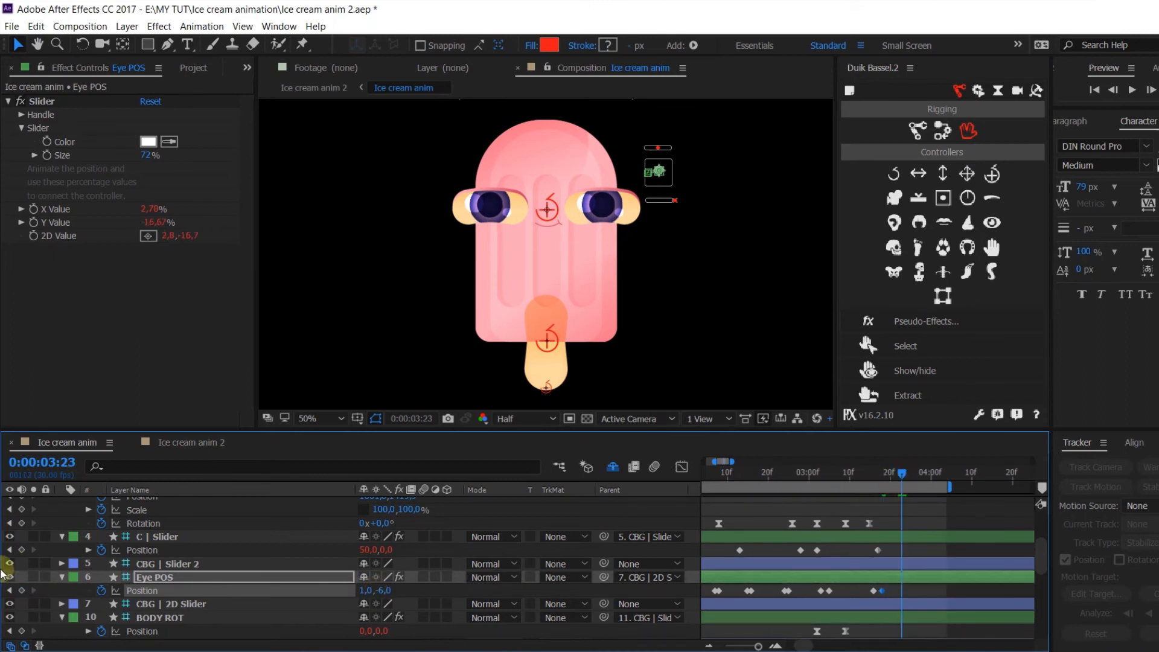
# Set the Eye POS Position to -2, -1 at 0:00:03:24, and to 0, 0 at 0:00:03:29 after a hold keyframe at 0:00:03:28
pyautogui.moveTo(384, 591); pyautogui.dragTo(388, 593)
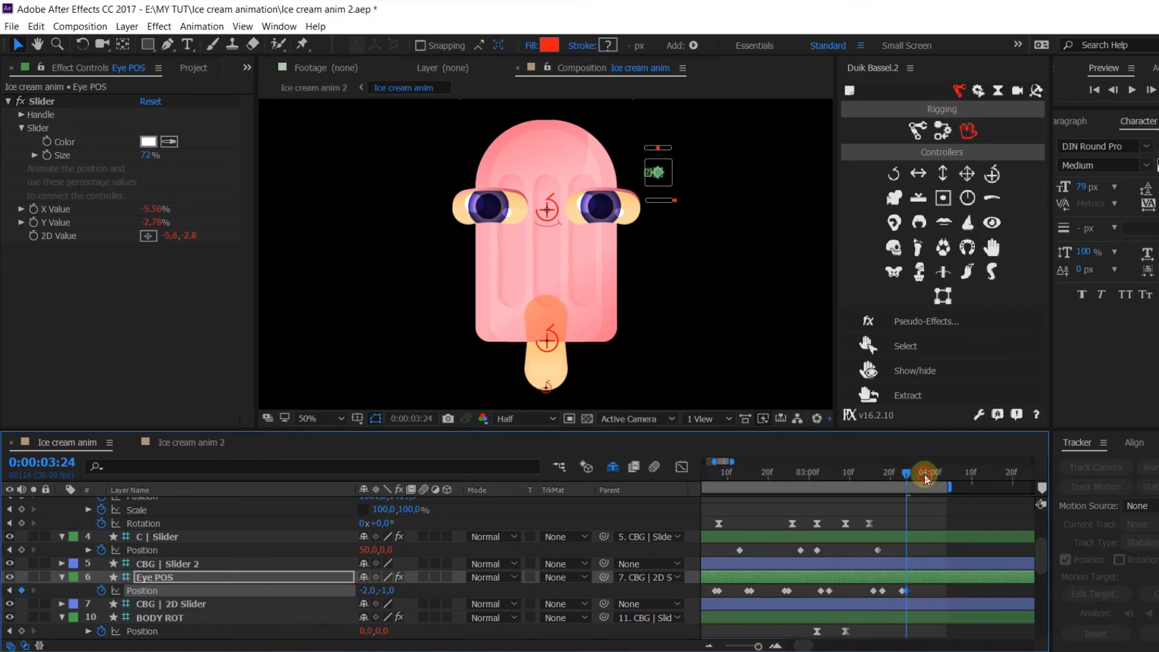
pyautogui.click(369, 590)
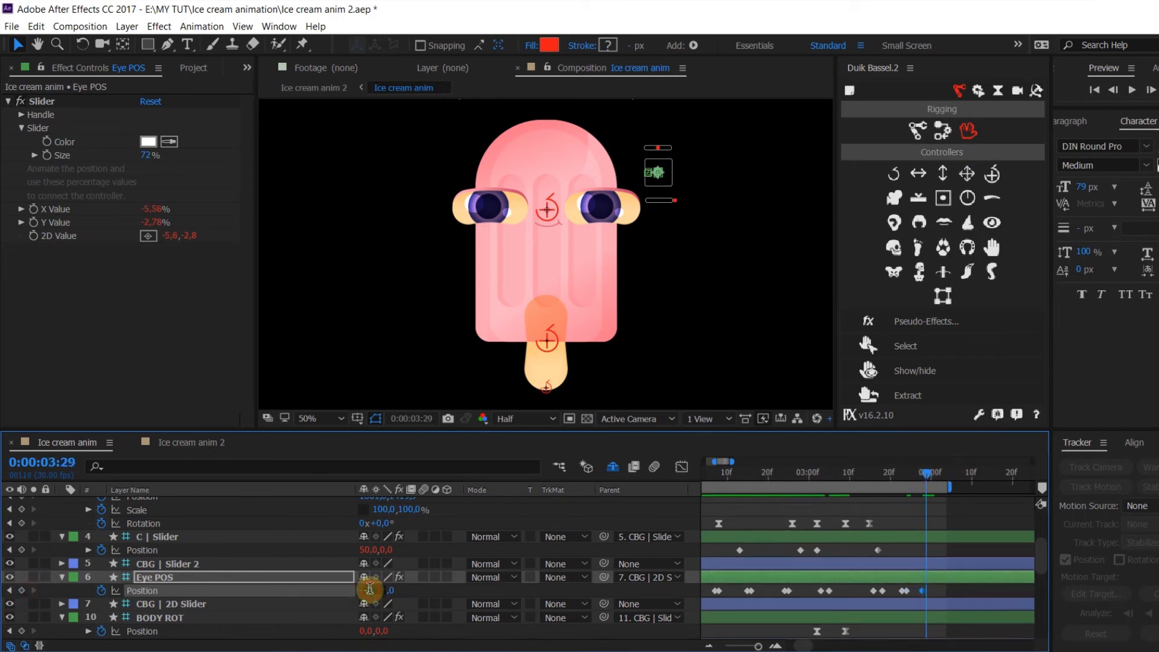
pyautogui.click(848, 477)
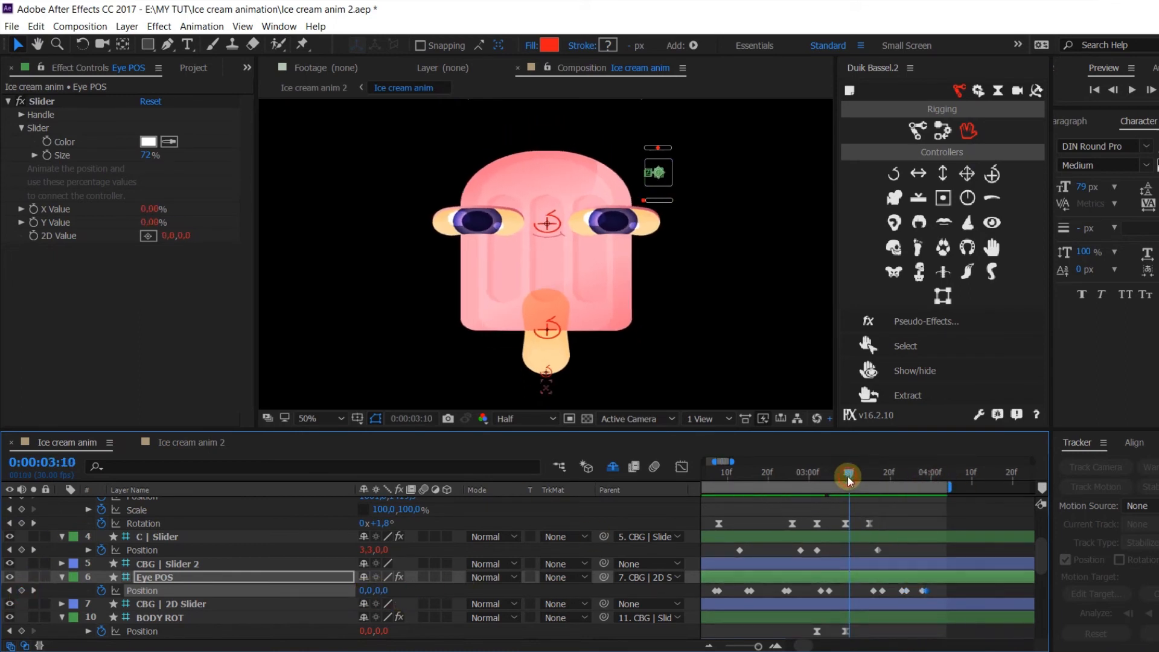
# Shift the last four Eye POS Position keyframes three frames later and move the final pair near the start, at about 0:00:00:04
pyautogui.click(923, 591)
pyautogui.moveTo(924, 592); pyautogui.dragTo(914, 592)
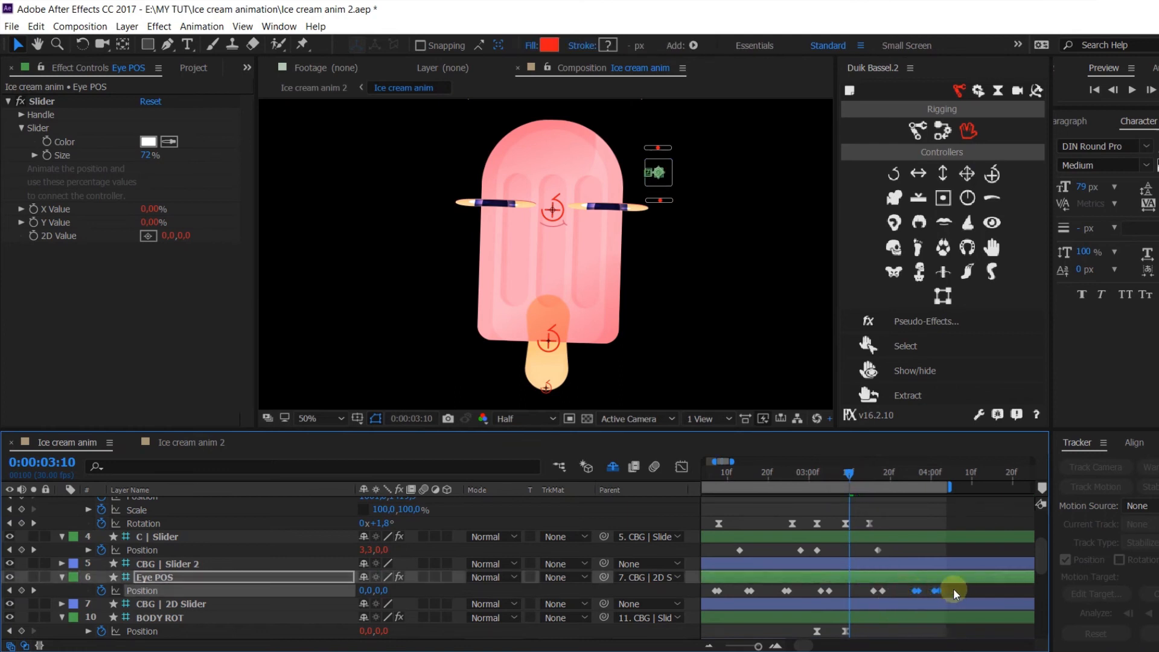
pyautogui.press('-')
pyautogui.press('space')
pyautogui.moveTo(713, 578); pyautogui.dragTo(780, 572)
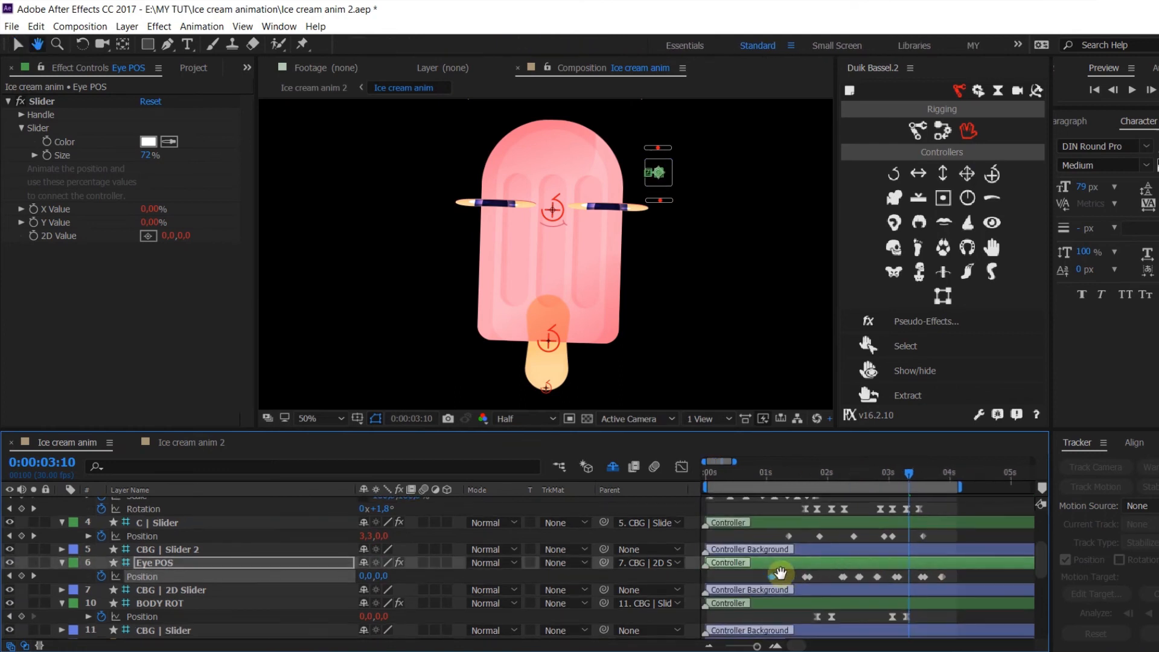
pyautogui.press('space')
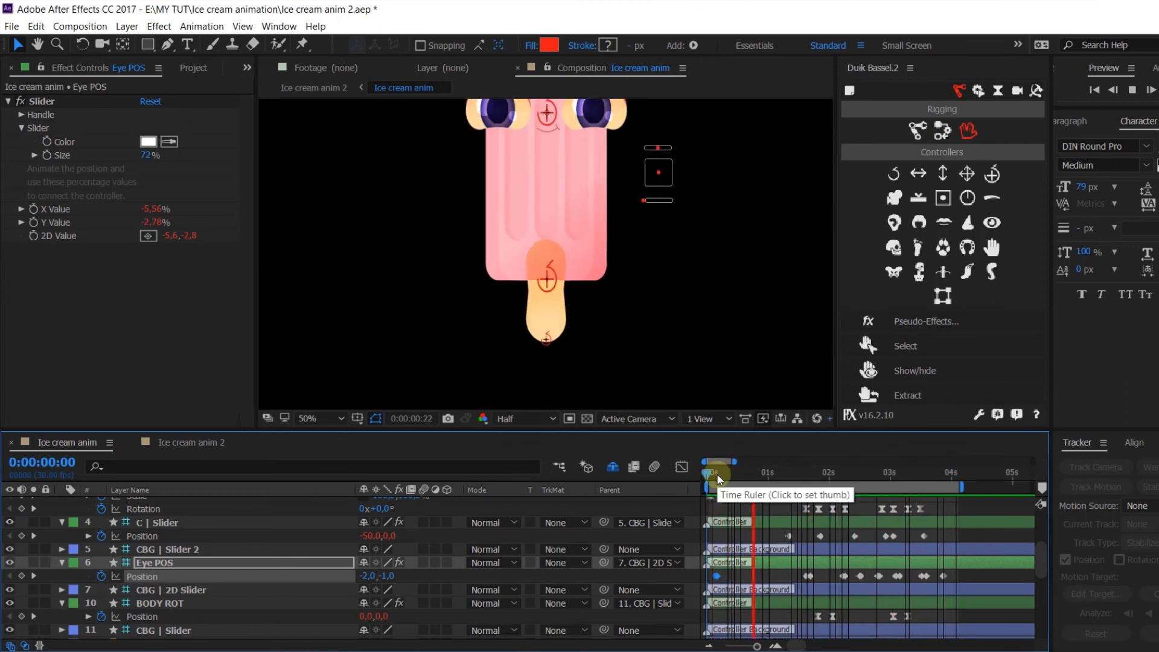
pyautogui.press('space')
pyautogui.click(321, 419)
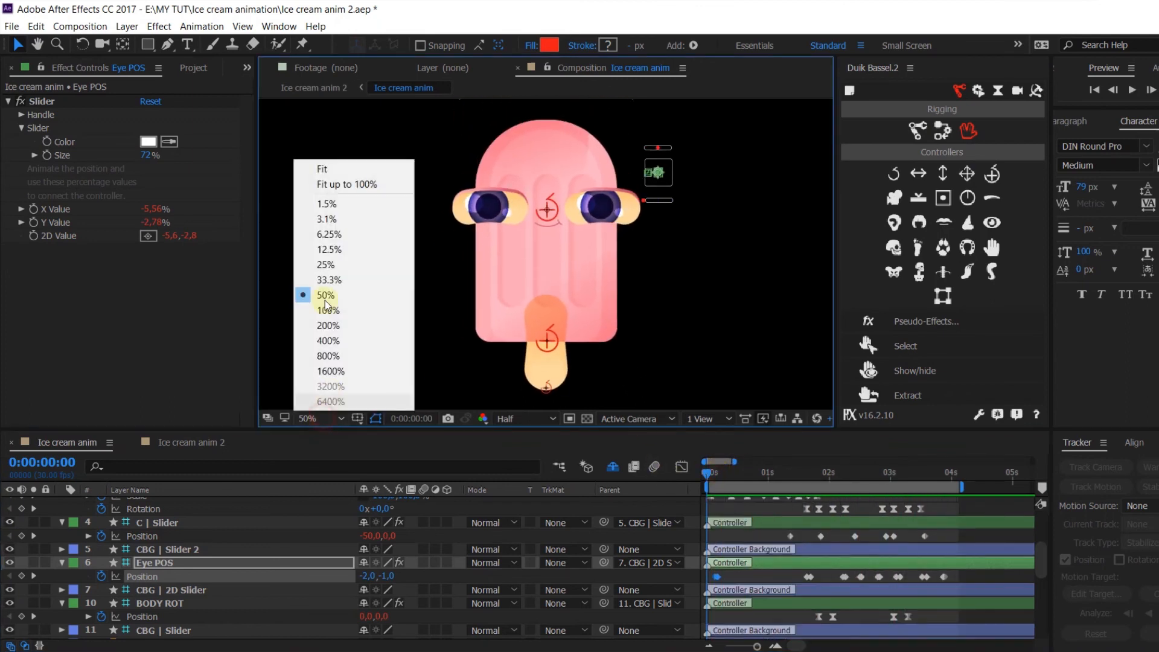
pyautogui.click(694, 512)
pyautogui.press('space')
# Shift the four BODY ROT Position keyframes two frames later and preview the turn
pyautogui.moveTo(724, 471); pyautogui.dragTo(812, 472)
pyautogui.moveTo(936, 515); pyautogui.dragTo(802, 500)
pyautogui.moveTo(920, 612); pyautogui.dragTo(802, 630)
pyautogui.hotkey('alt', 'Right')
pyautogui.hotkey('alt', 'Right')
pyautogui.press('space')
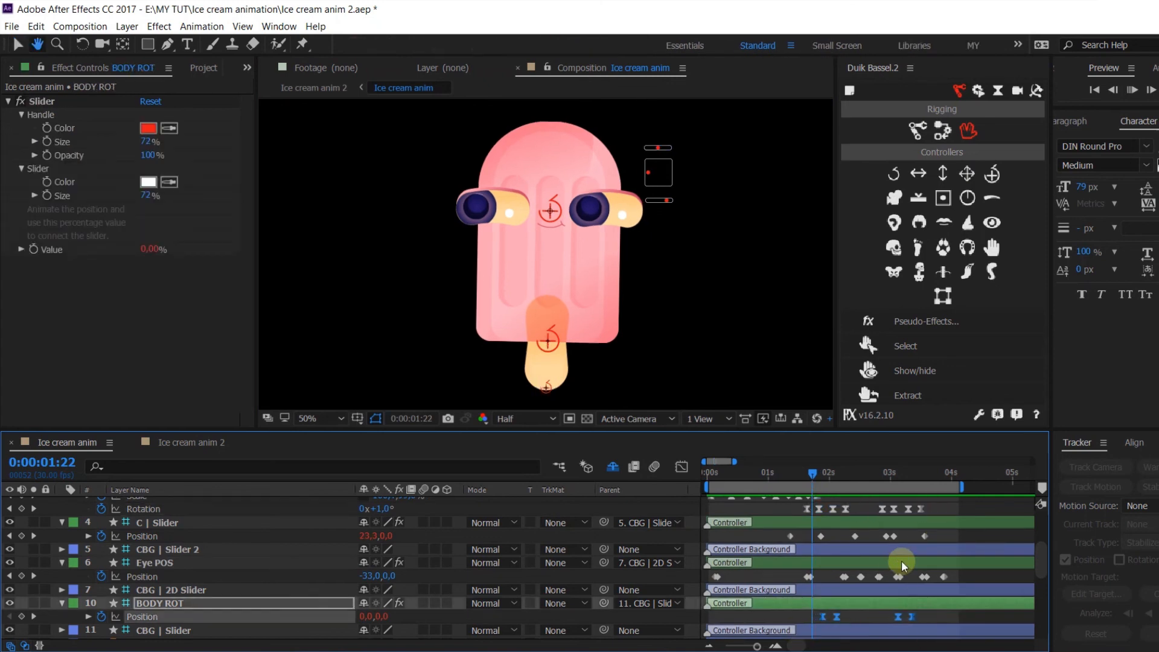
pyautogui.click(800, 471)
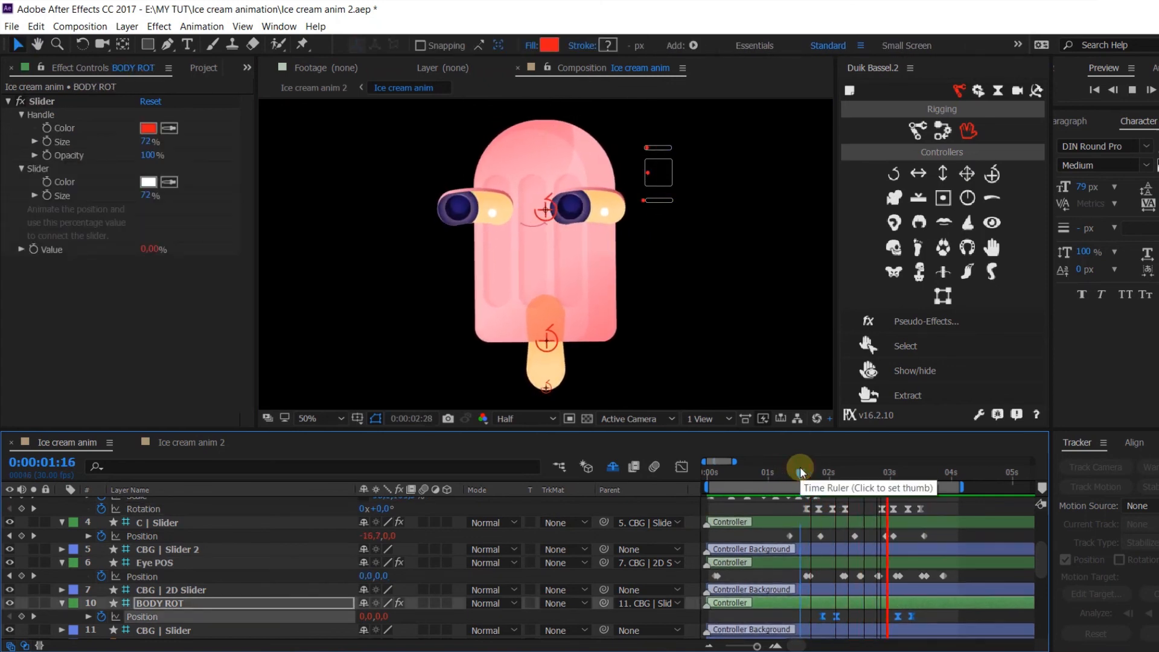
# Adjust the speed-curve easing handles at the start and end of the first turn for the stick Rotation and BODY ROT Position keyframes
pyautogui.click(843, 520)
pyautogui.moveTo(843, 520); pyautogui.dragTo(952, 510)
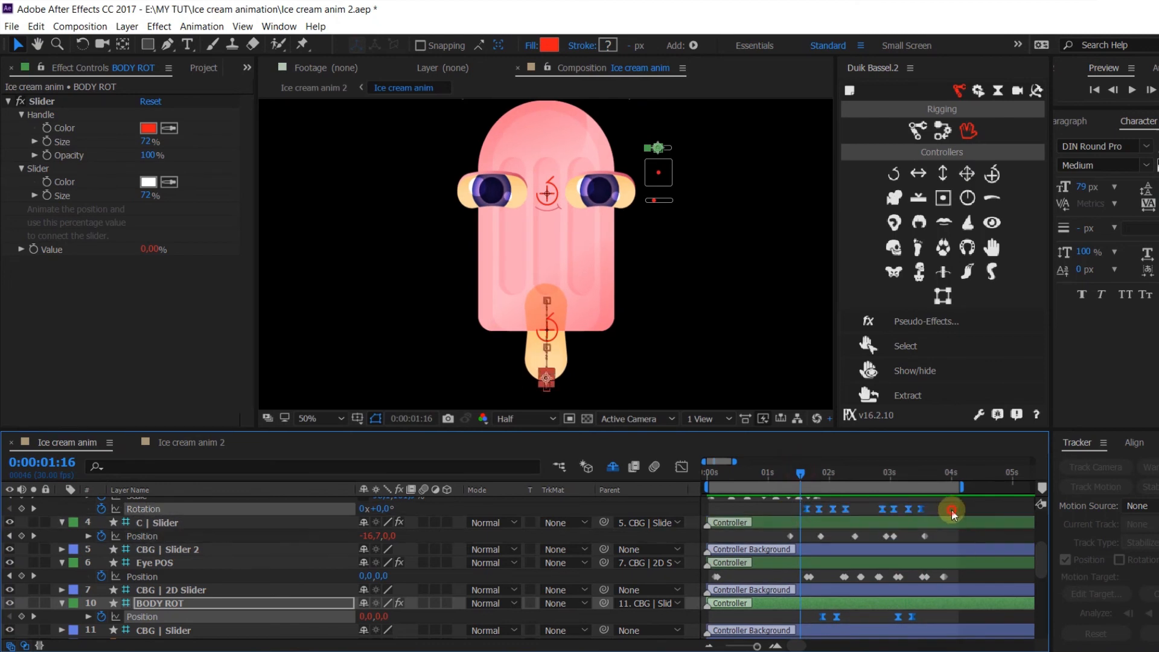
pyautogui.click(679, 467)
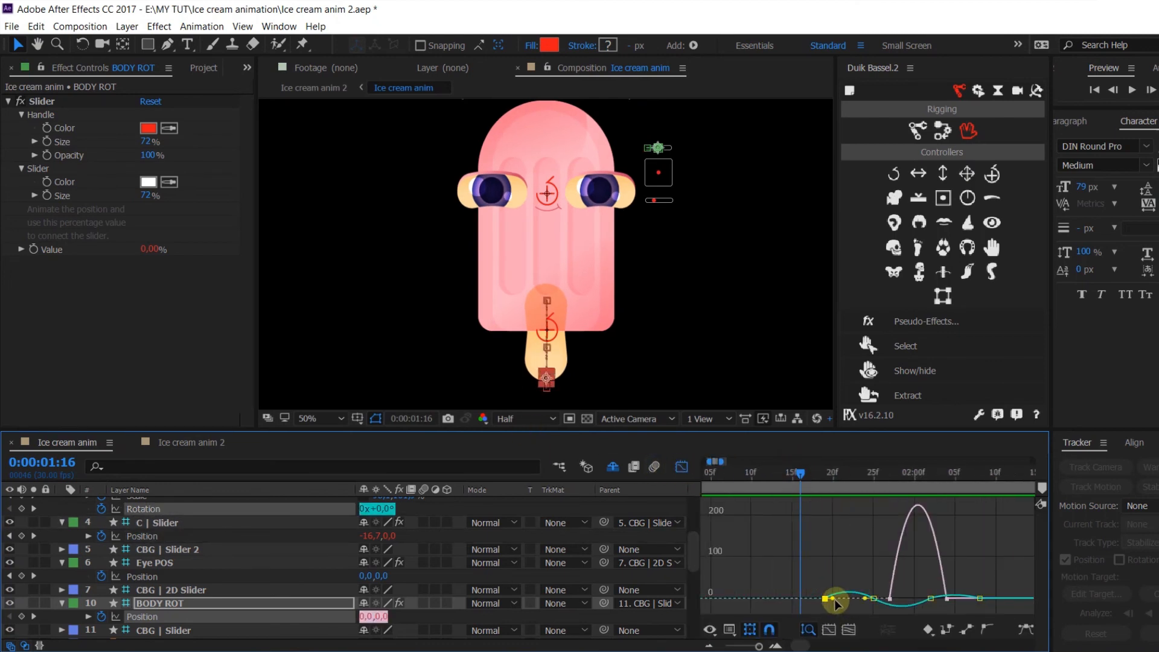
pyautogui.moveTo(841, 601); pyautogui.dragTo(847, 601)
pyautogui.click(931, 599)
pyautogui.moveTo(938, 598); pyautogui.dragTo(930, 602)
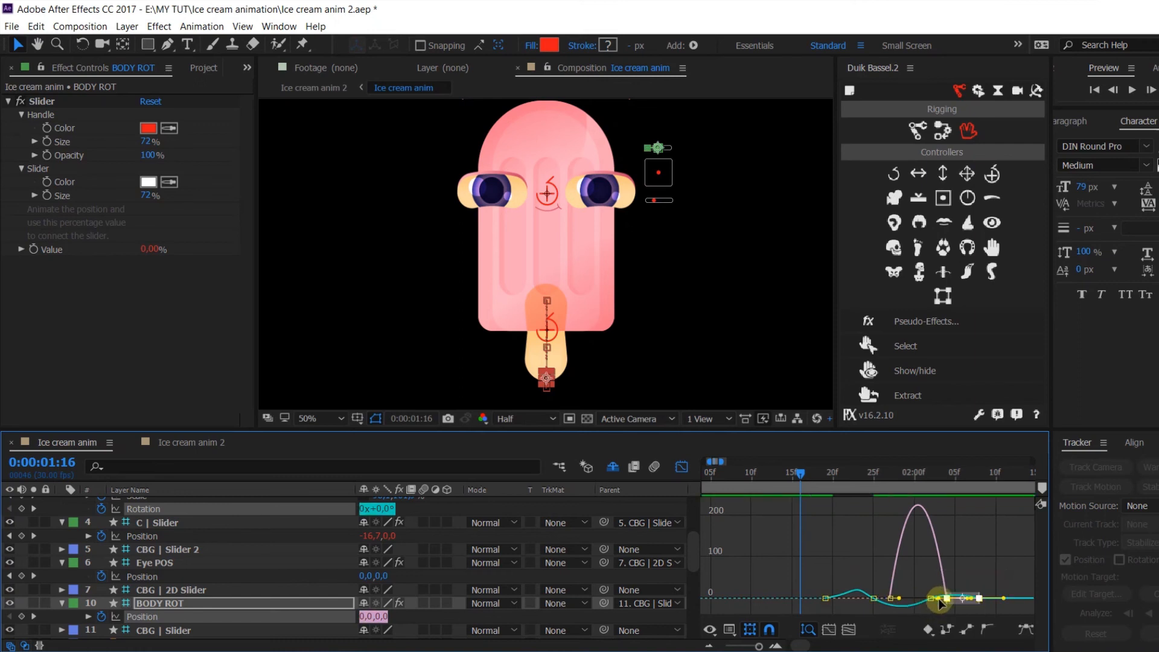
pyautogui.scroll(2, 959, 599)
pyautogui.scroll(-2, 916, 594)
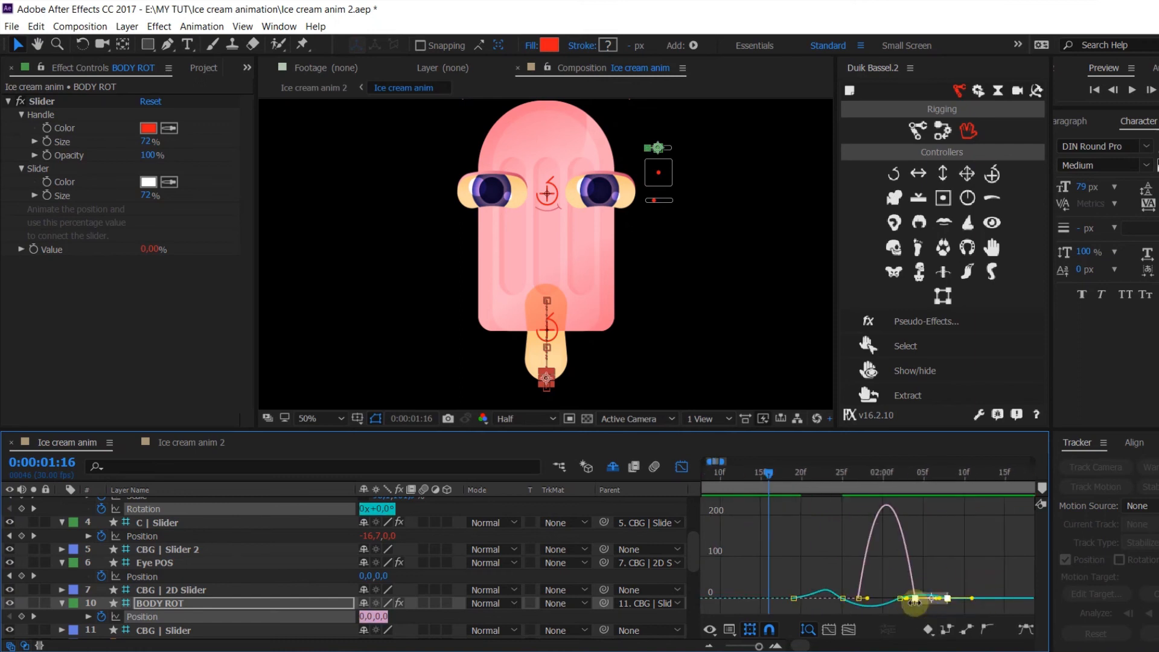
# Adjust the speed-curve easing handles of the return turn's stick Rotation and BODY ROT Position keyframes in the same way
pyautogui.moveTo(939, 601); pyautogui.dragTo(695, 521)
pyautogui.click(839, 601)
pyautogui.moveTo(845, 601); pyautogui.dragTo(855, 603)
pyautogui.moveTo(1019, 594); pyautogui.dragTo(984, 600)
# Preview the turn and return with the new easing, and return to the keyframe view at 0:00:01:20
pyautogui.click(820, 474)
pyautogui.press('space')
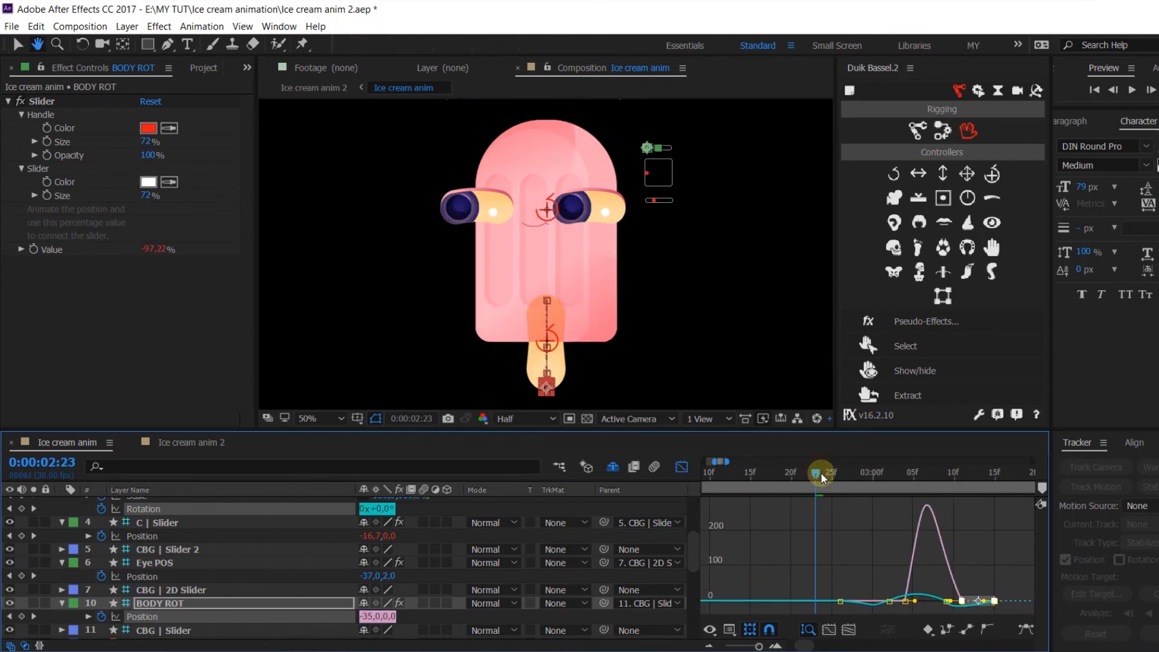
pyautogui.click(821, 473)
pyautogui.press('-')
pyautogui.press('-')
pyautogui.click(753, 474)
pyautogui.press('space')
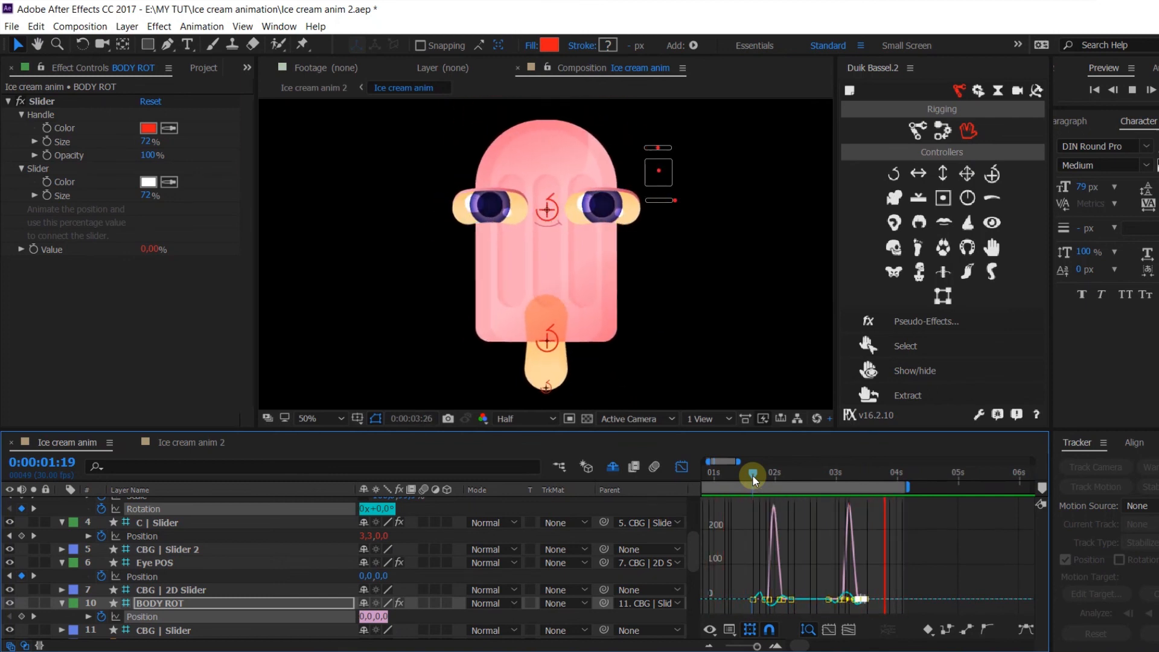
pyautogui.hotkey('shift', 'F3')
pyautogui.click(756, 474)
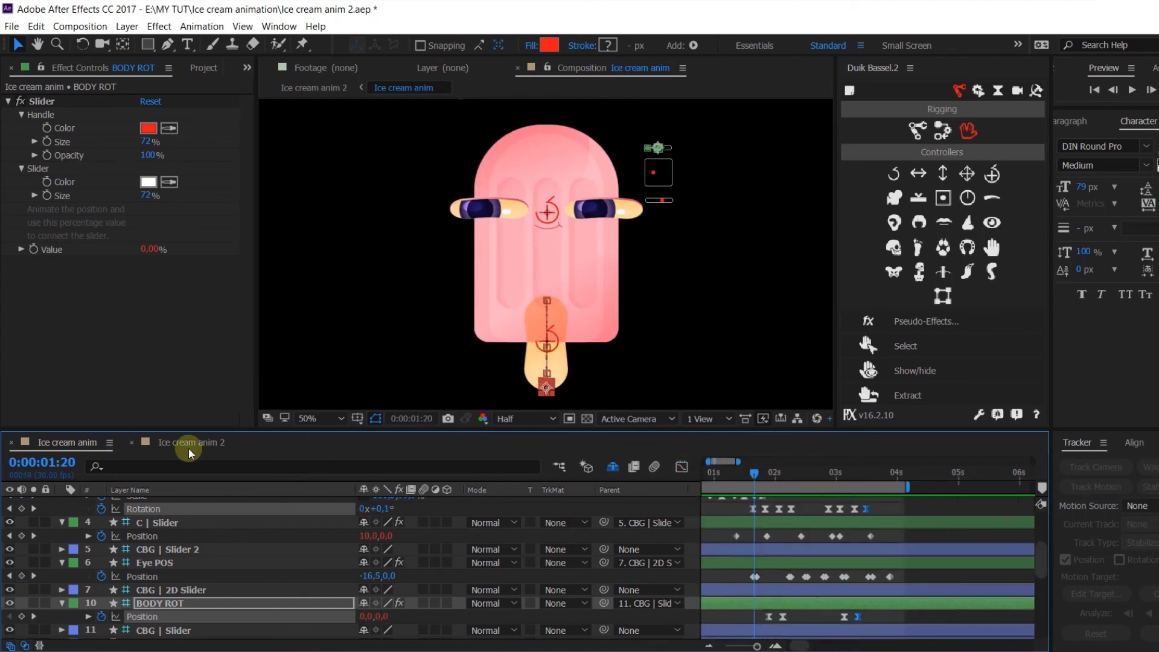
# Copy the six heart outline layers from Ice cream anim 2 into Ice cream anim and add a null object
pyautogui.click(188, 450)
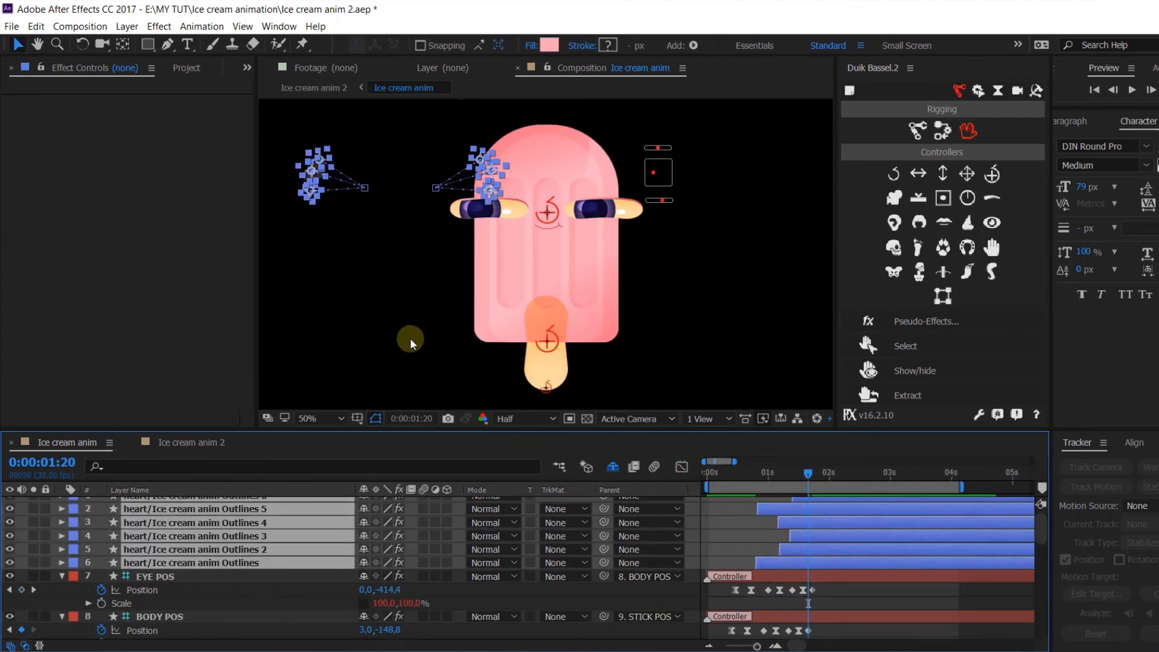
pyautogui.click(370, 319)
pyautogui.rightClick(371, 319)
pyautogui.moveTo(398, 326)
pyautogui.click(597, 409)
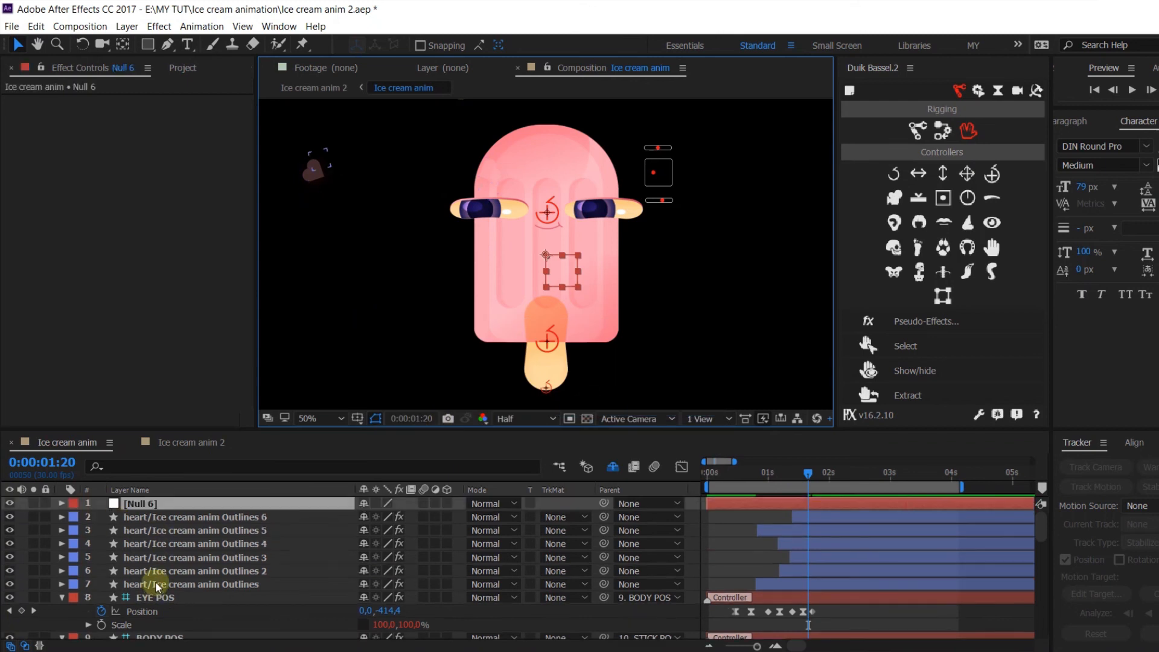
# Parent all six heart outline layers to the new null
pyautogui.moveTo(156, 585); pyautogui.dragTo(164, 565)
pyautogui.keyDown('shift'); pyautogui.click(187, 518); pyautogui.keyUp('shift')
pyautogui.keyDown('shift'); pyautogui.click(169, 583); pyautogui.keyUp('shift')
pyautogui.moveTo(604, 516); pyautogui.dragTo(137, 506)
# Move the null down and right so the hearts sit near the character, and check their placement at 0:00:01:00
pyautogui.moveTo(562, 271); pyautogui.dragTo(698, 399)
pyautogui.moveTo(808, 473); pyautogui.dragTo(729, 474)
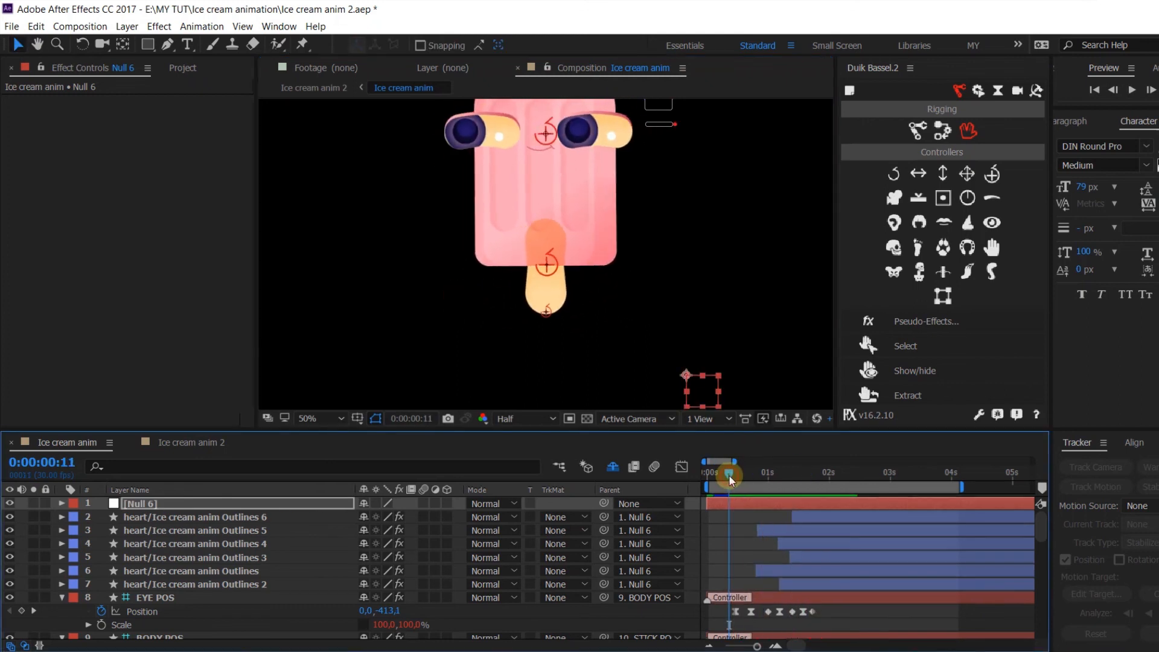
pyautogui.press('=')
pyautogui.moveTo(802, 477); pyautogui.dragTo(809, 475)
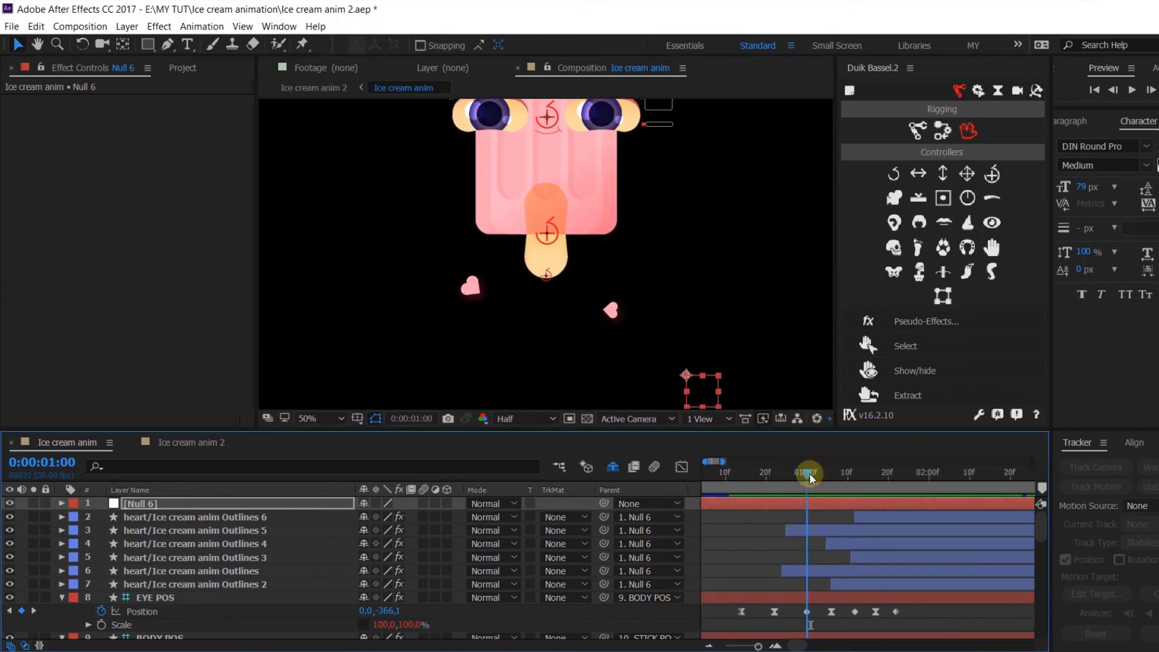